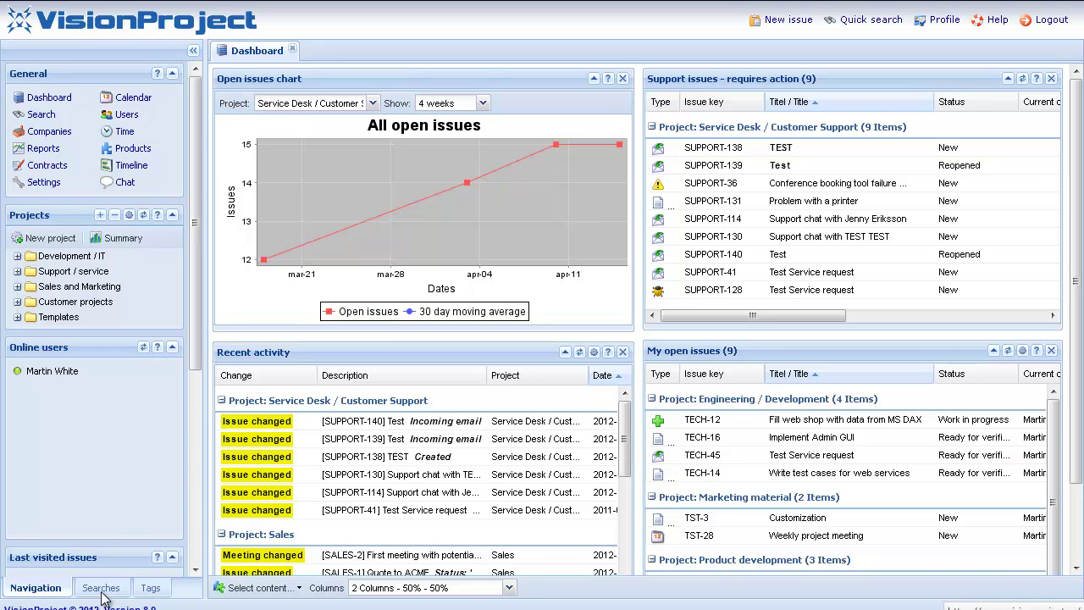
Go to Settings and list the SLAs: Gold, Silver and Platinum, with their targets
left_click(45, 186)
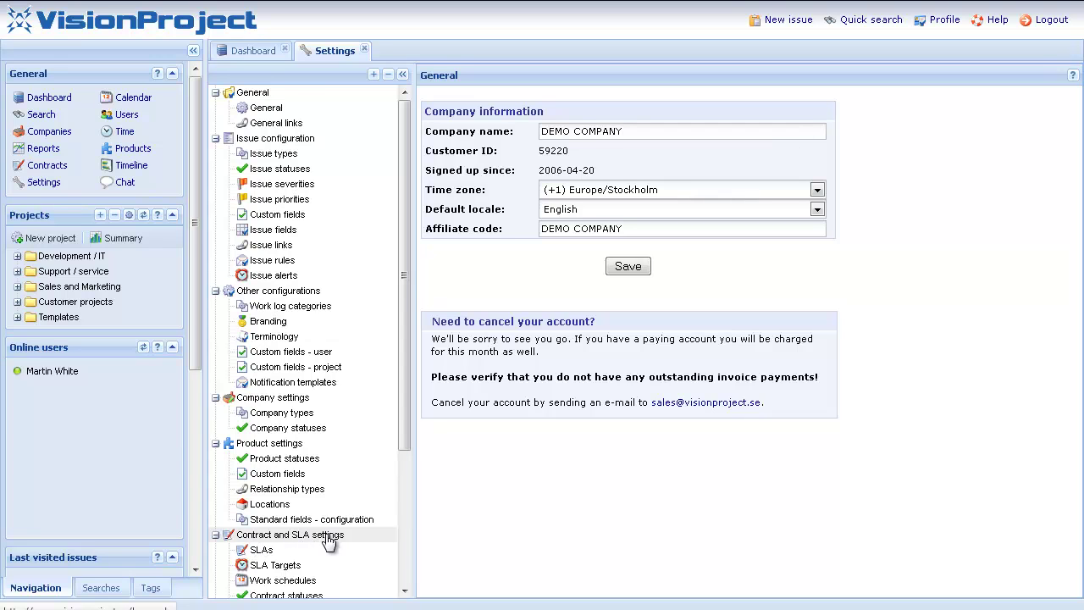
left_click(261, 550)
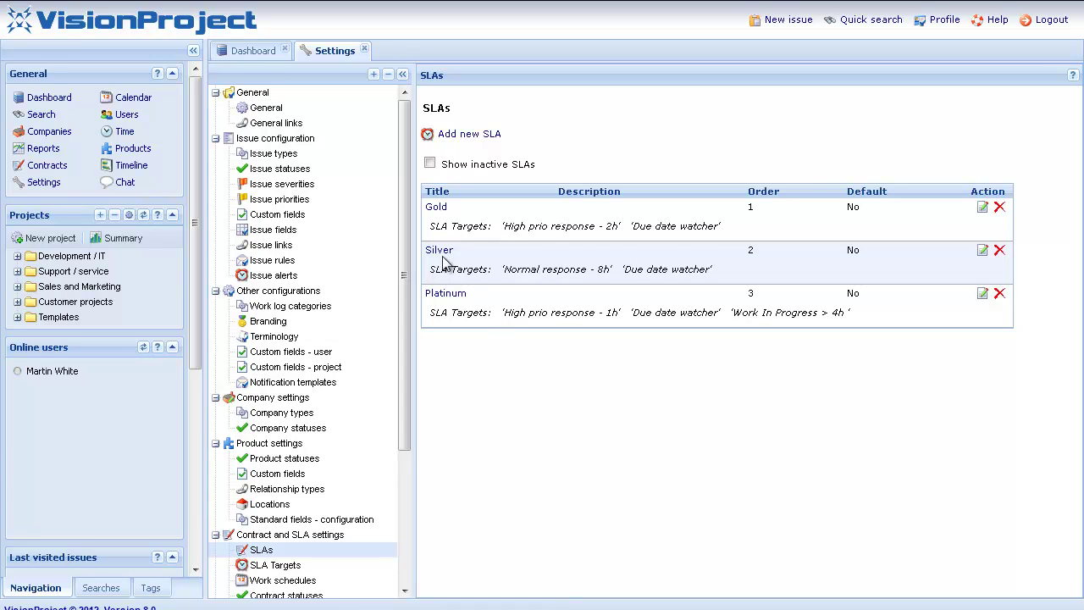
Open the Silver SLA and highlight its Normal response - 8h and Due date watcher targets
left_click(441, 257)
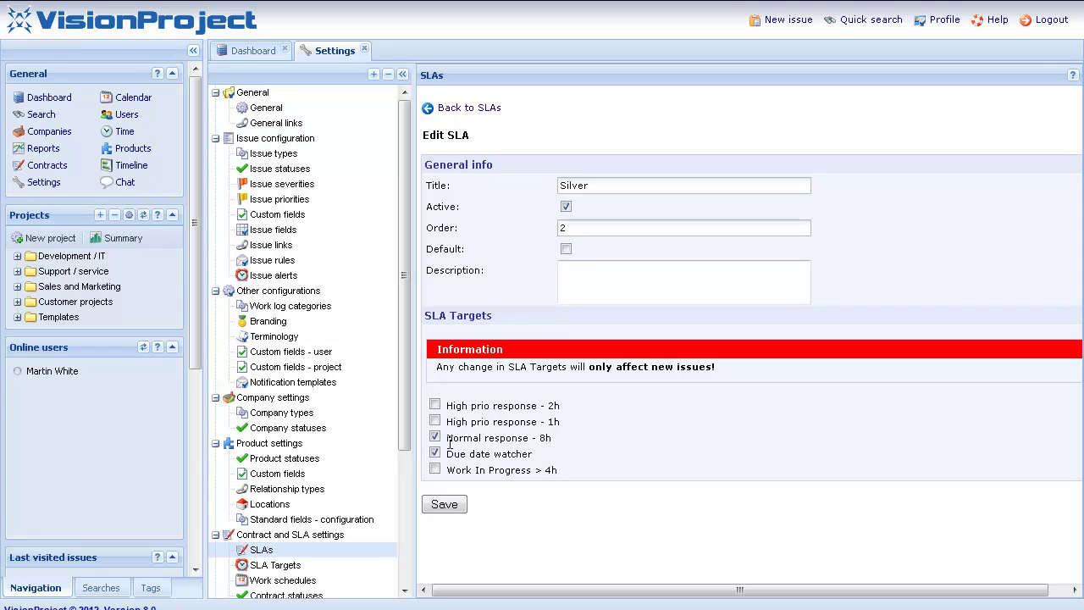
left_click_drag(444, 435, 551, 437)
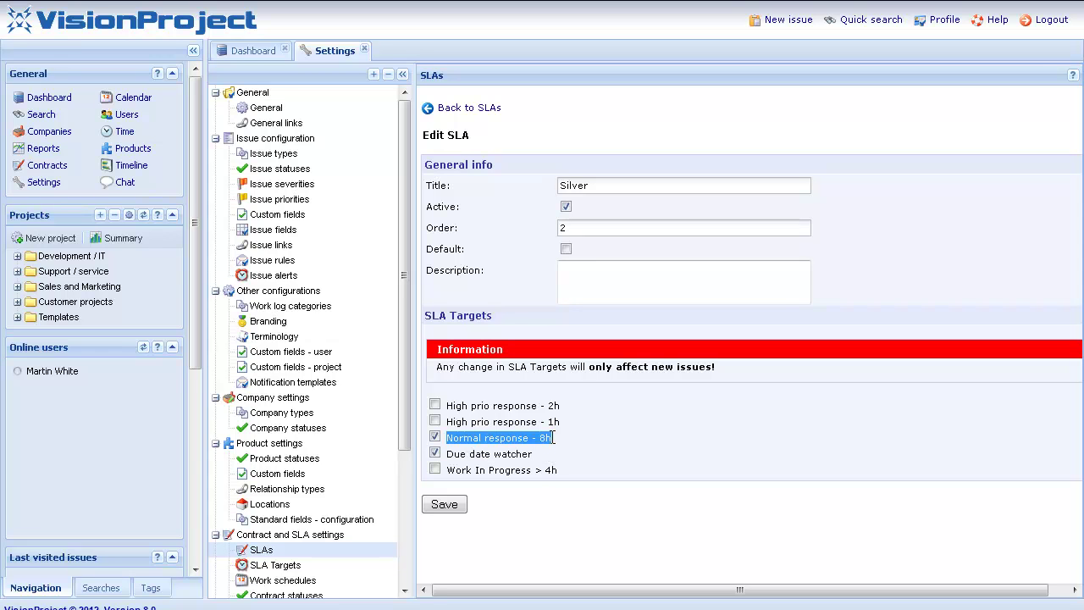
left_click(458, 461)
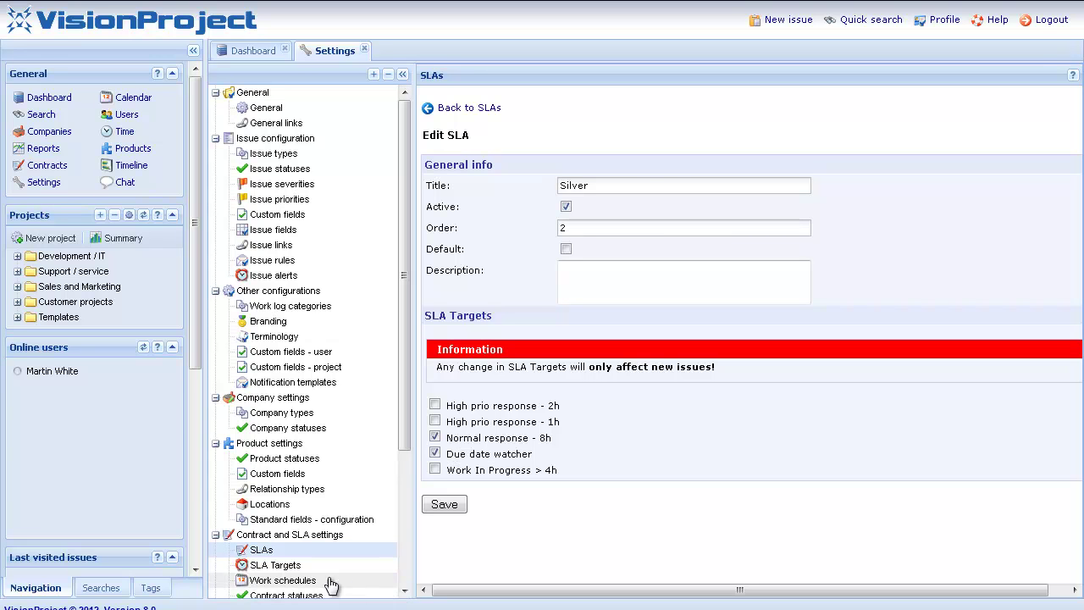
View the defined SLA targets, then go back to the SLAs list
left_click(286, 565)
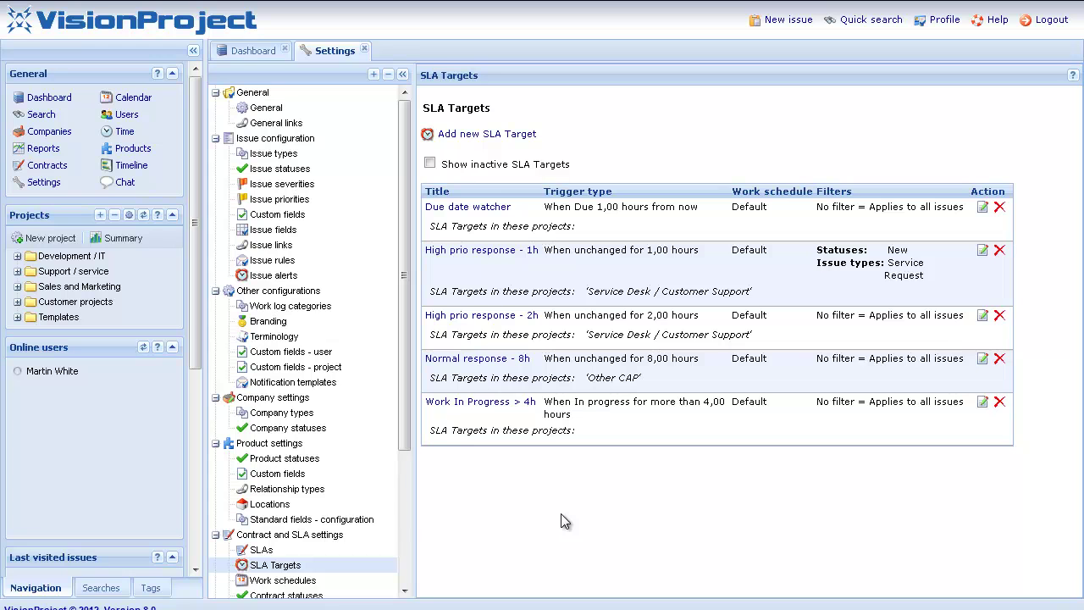
left_click(259, 550)
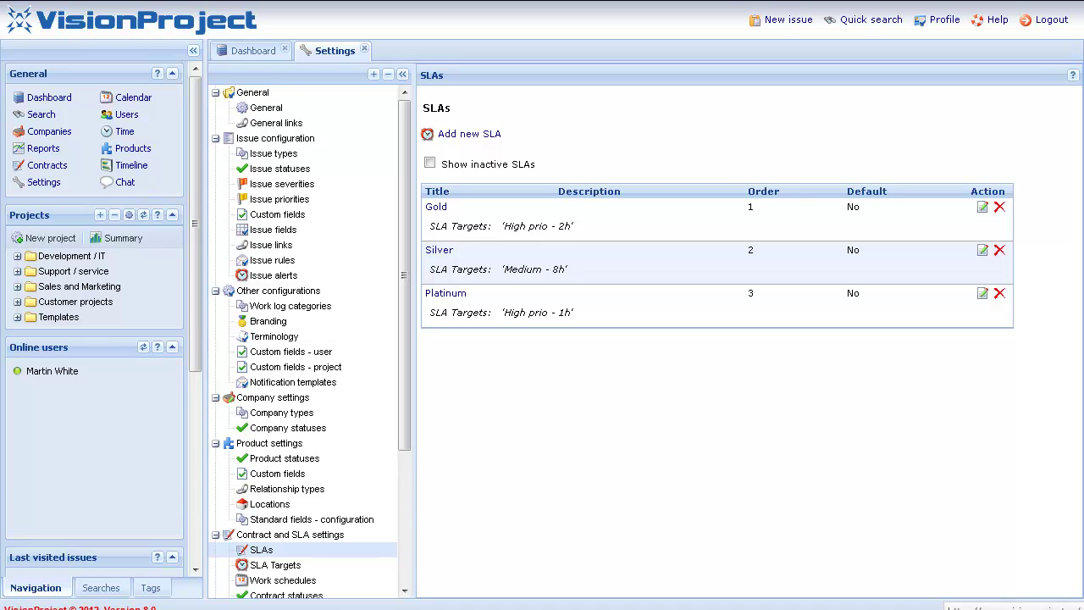
Open Contracts and check that contract 12345 uses the Silver SLA
left_click(49, 165)
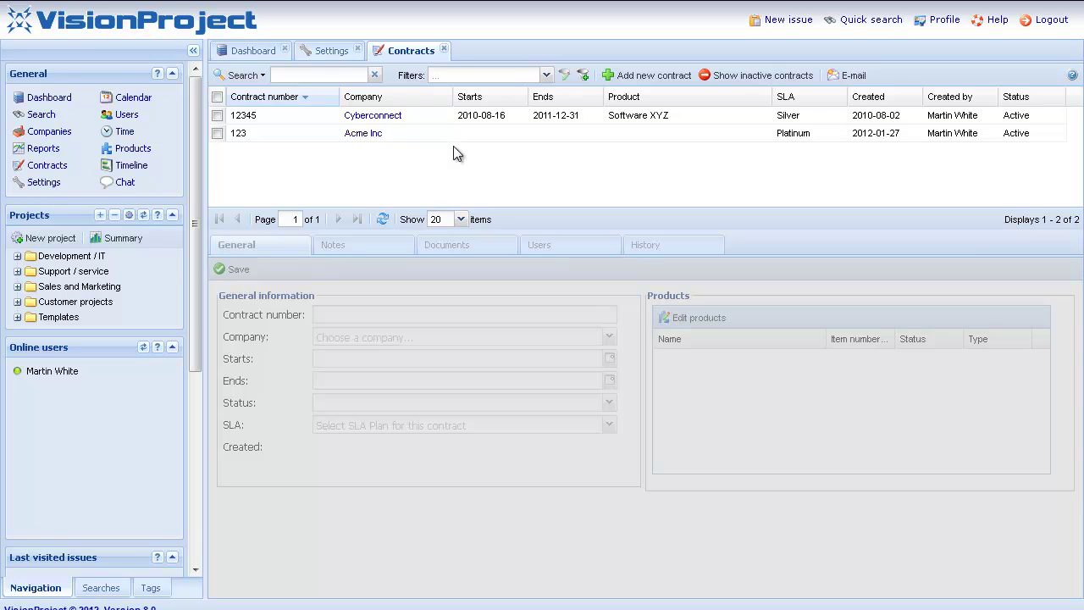
left_click(447, 117)
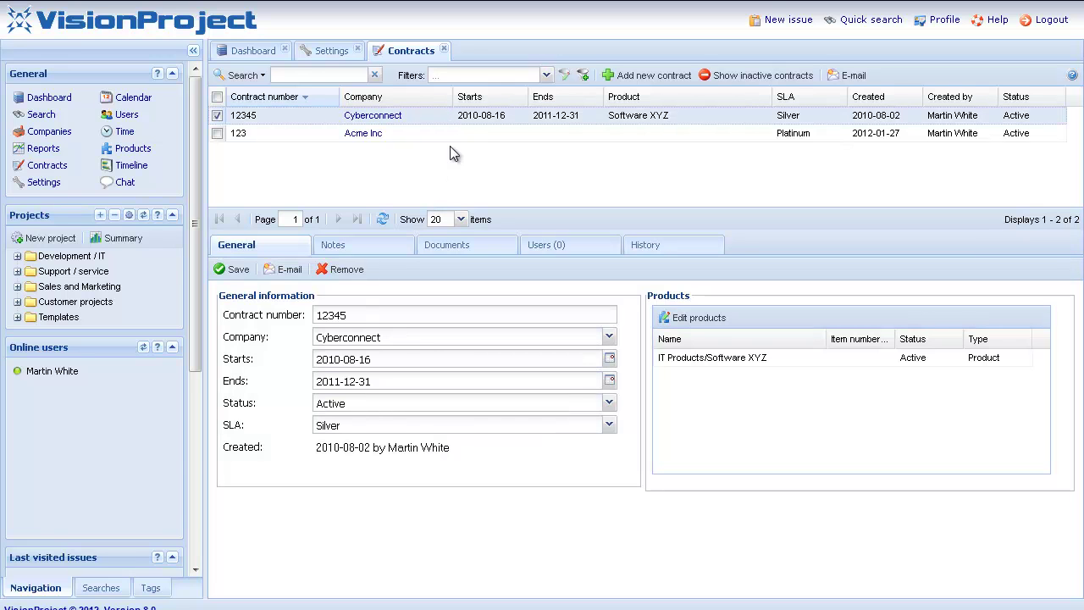
left_click(615, 431)
left_click(616, 432)
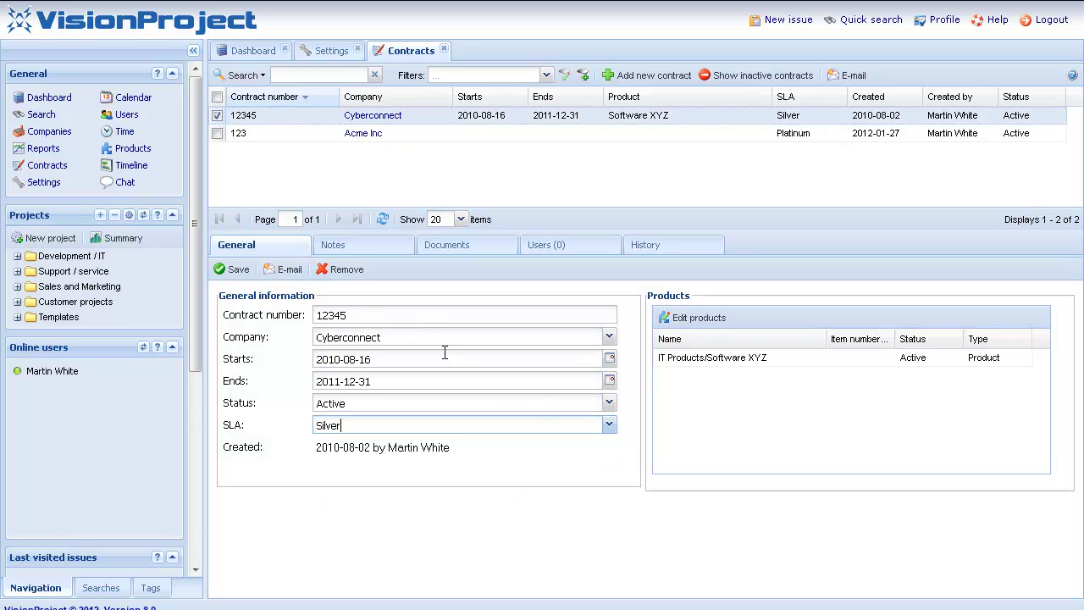
left_click(415, 336)
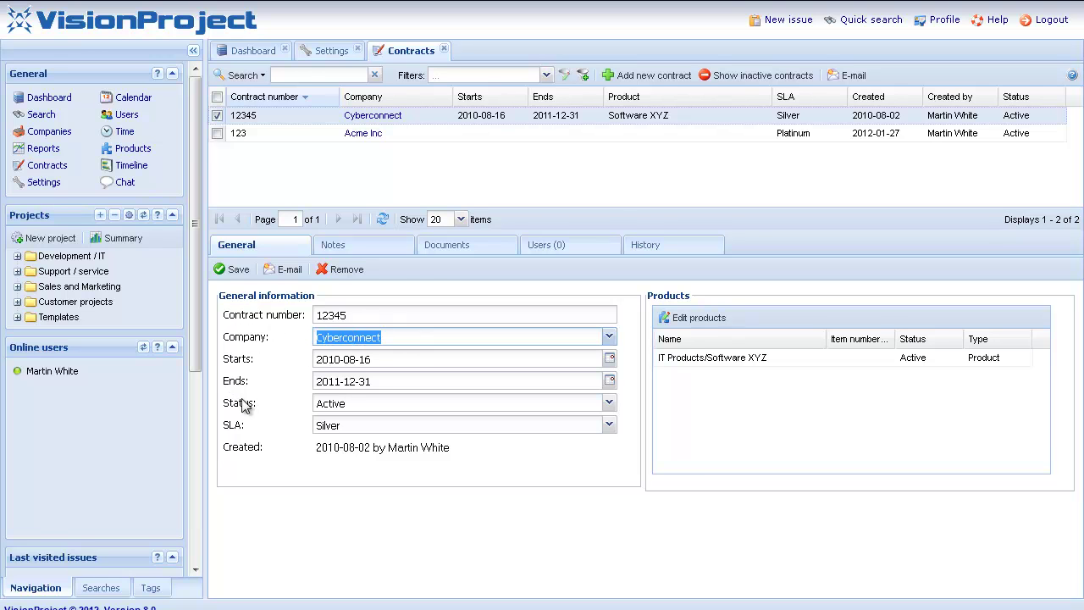
Confirm contract 123 uses Platinum, then recheck that contract 12345 stays on Silver
left_click(446, 132)
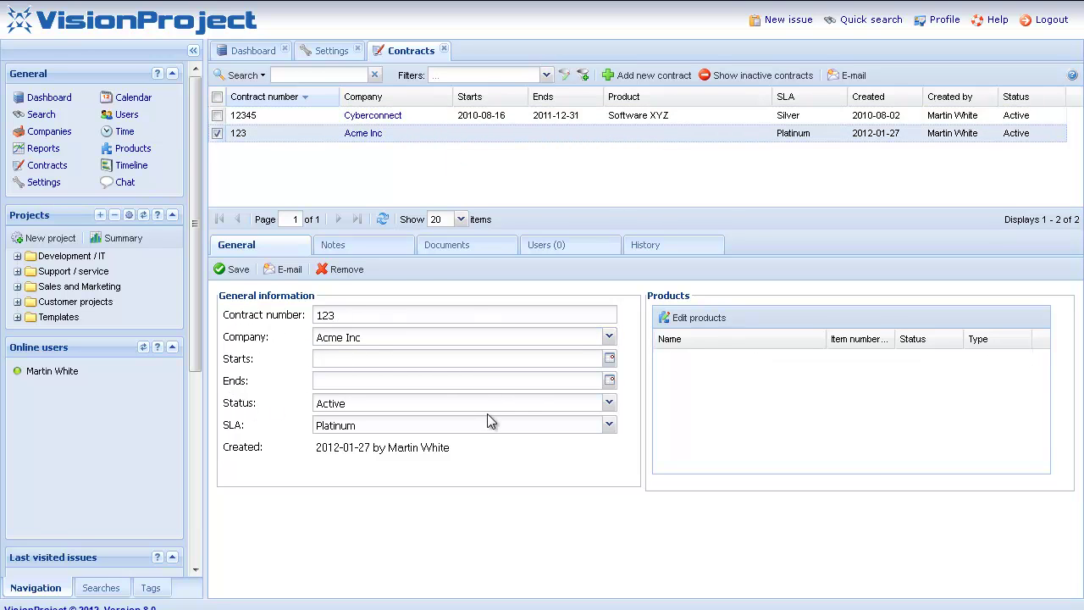
left_click(608, 426)
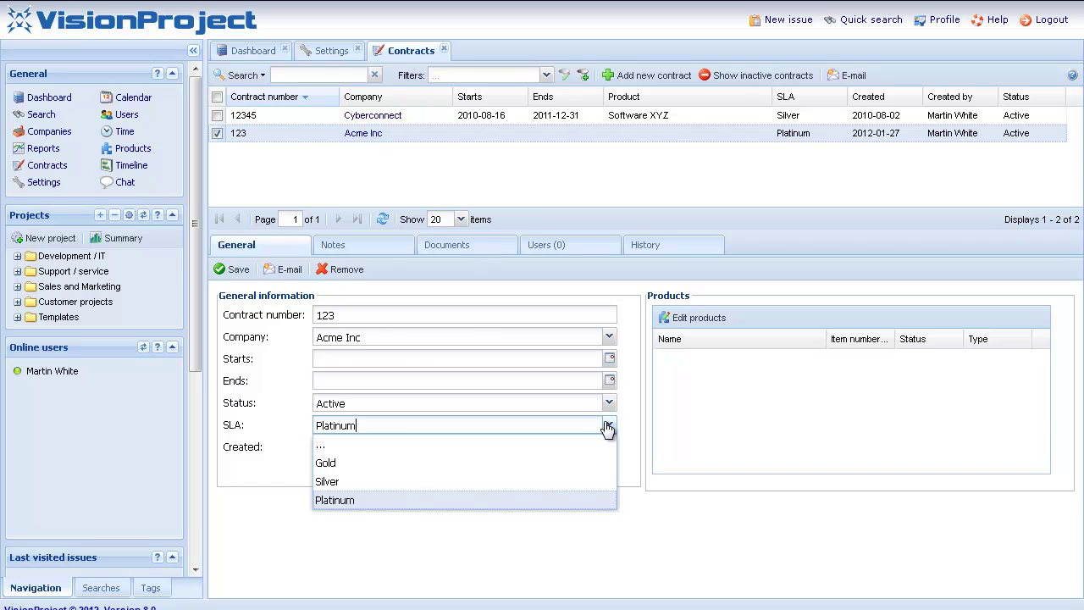
left_click(634, 370)
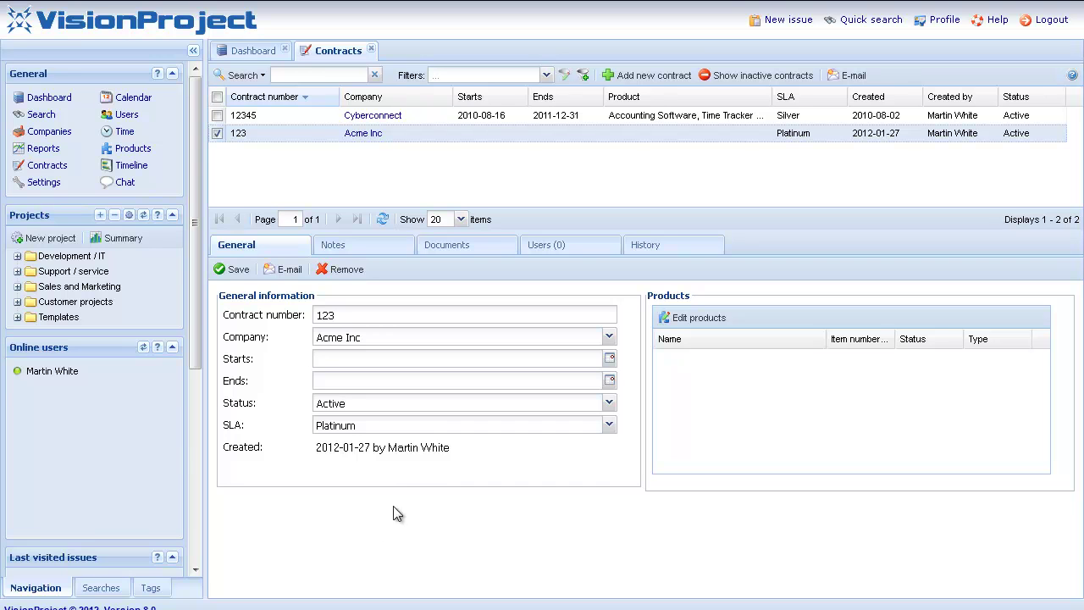
left_click(402, 426)
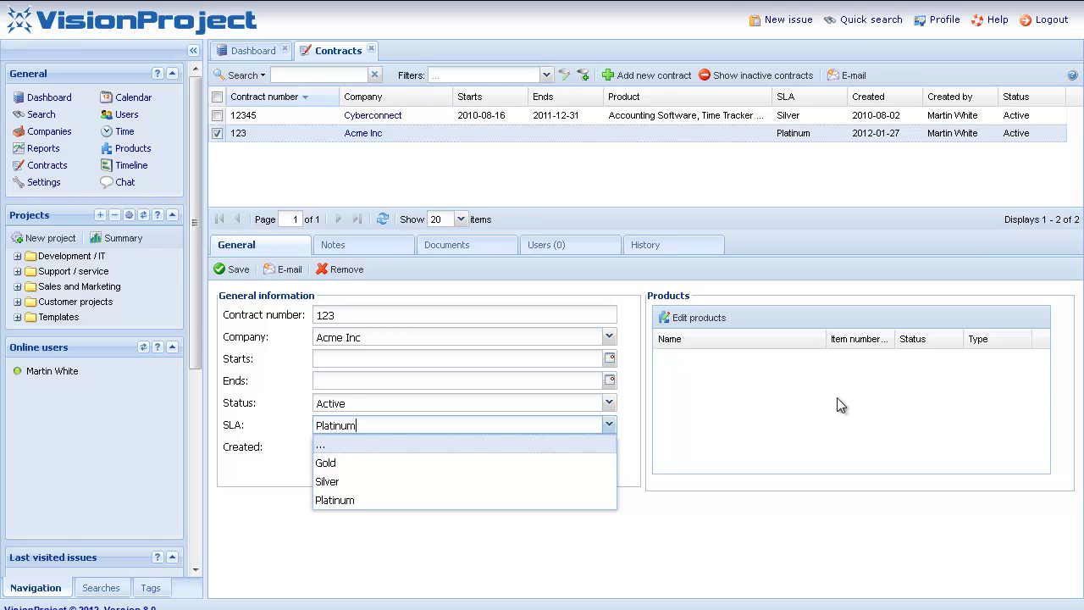
left_click(426, 115)
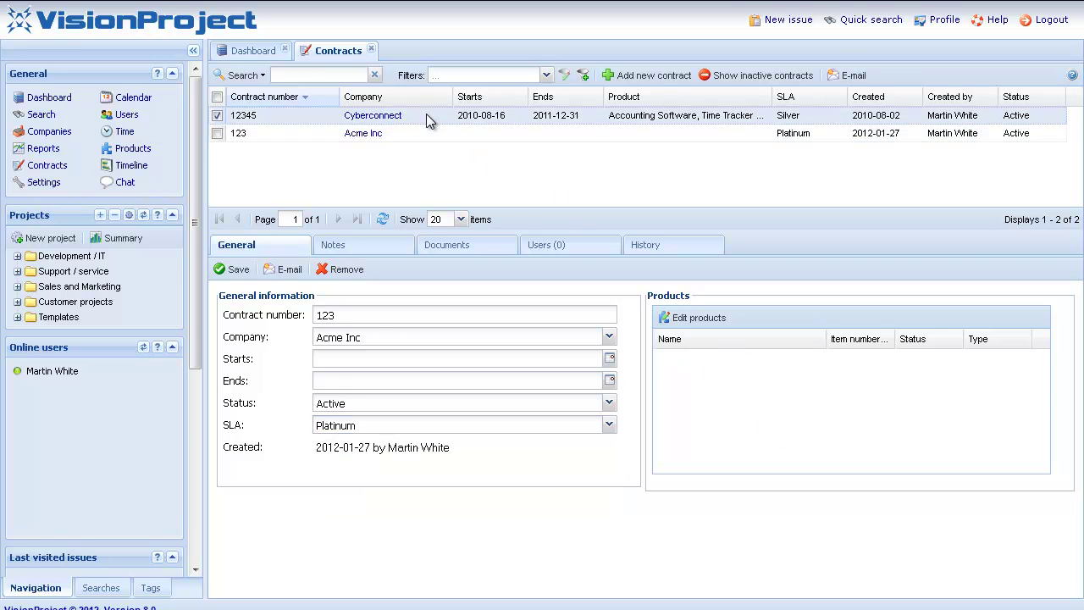
left_click(350, 435)
left_click(349, 435)
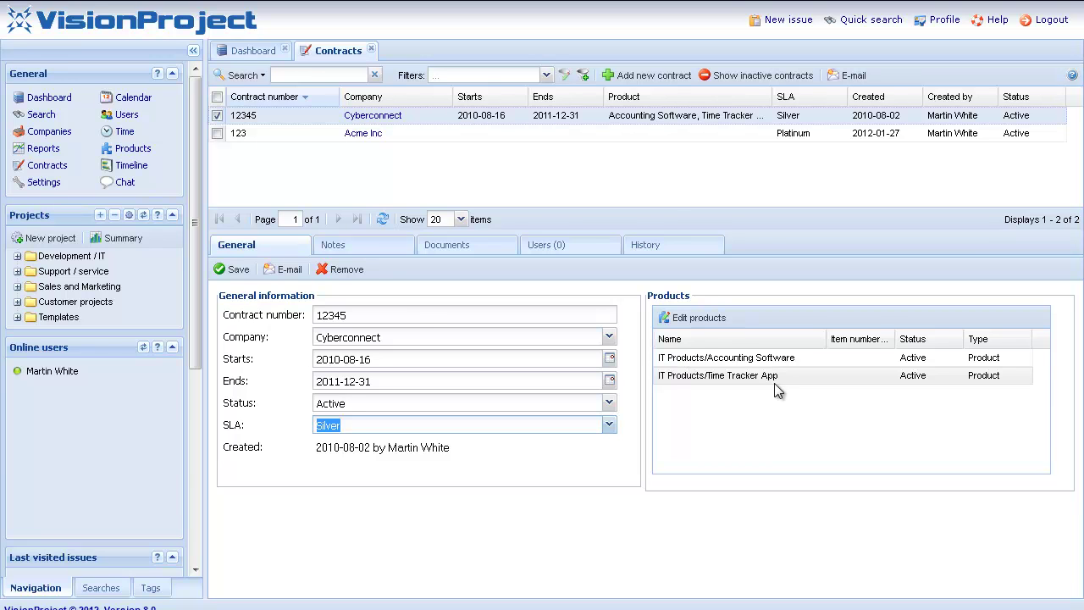
left_click(401, 316)
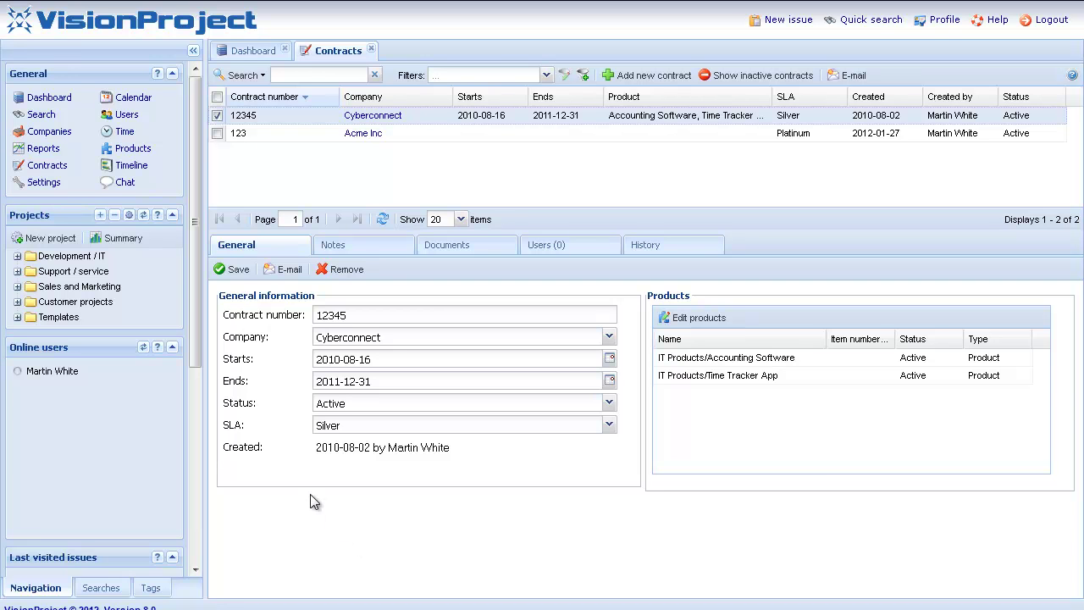
From the SLAs list in Settings, start a new SLA prefilled with order 4
left_click(39, 184)
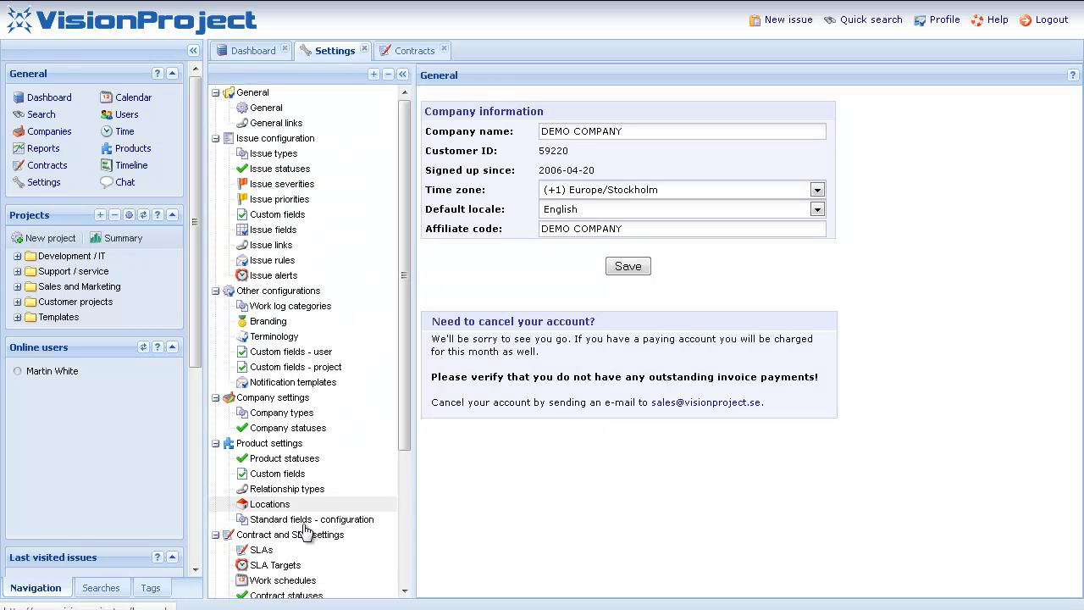
left_click(259, 549)
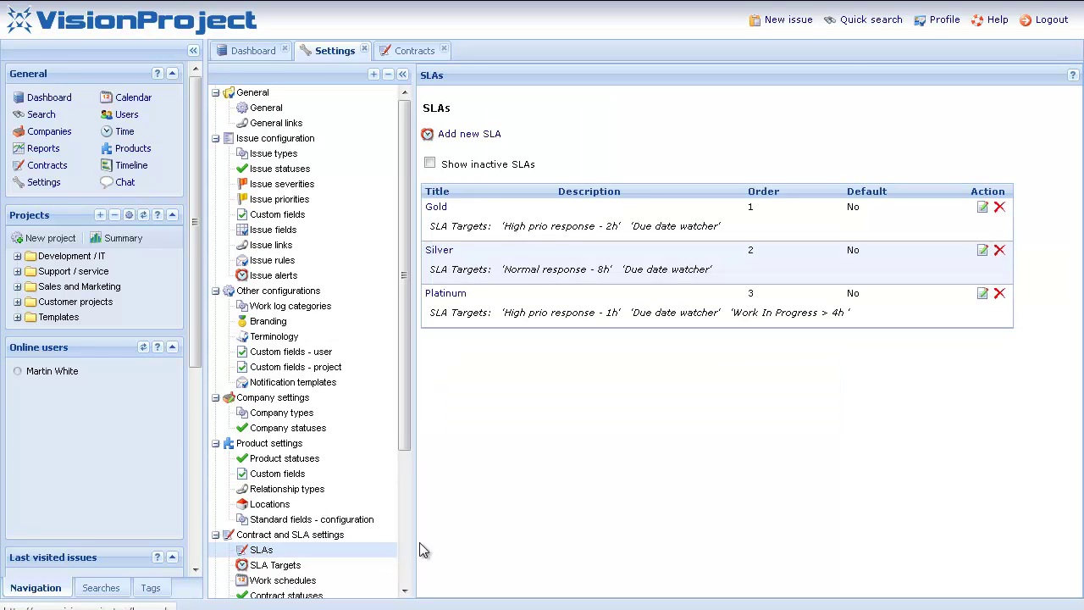
left_click(475, 135)
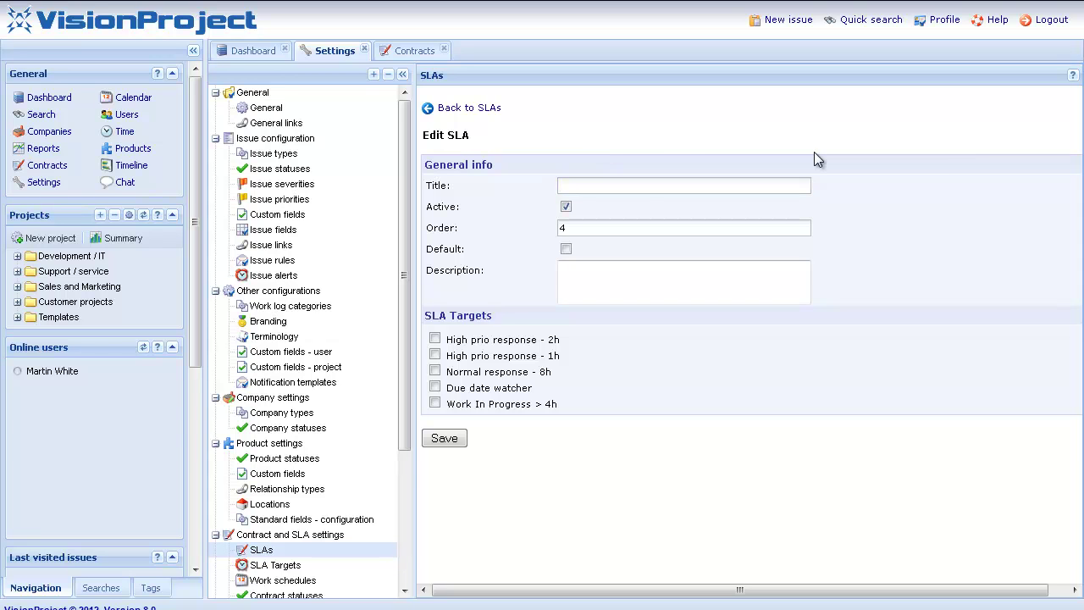
Give the new SLA title Default and description Default SLA, and add the Due date watcher target
left_click(608, 192)
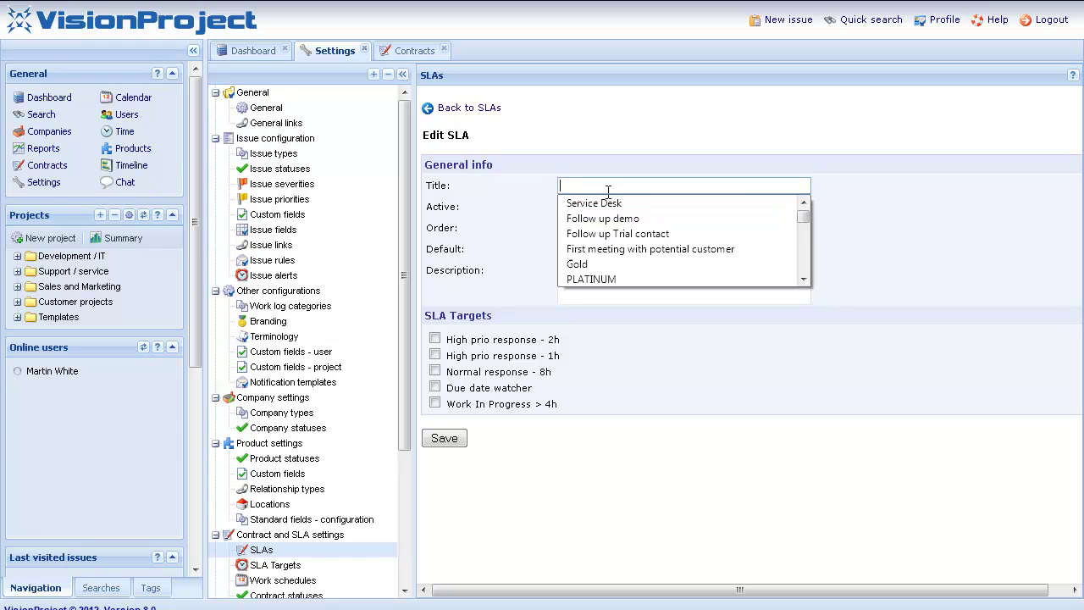
type("Default")
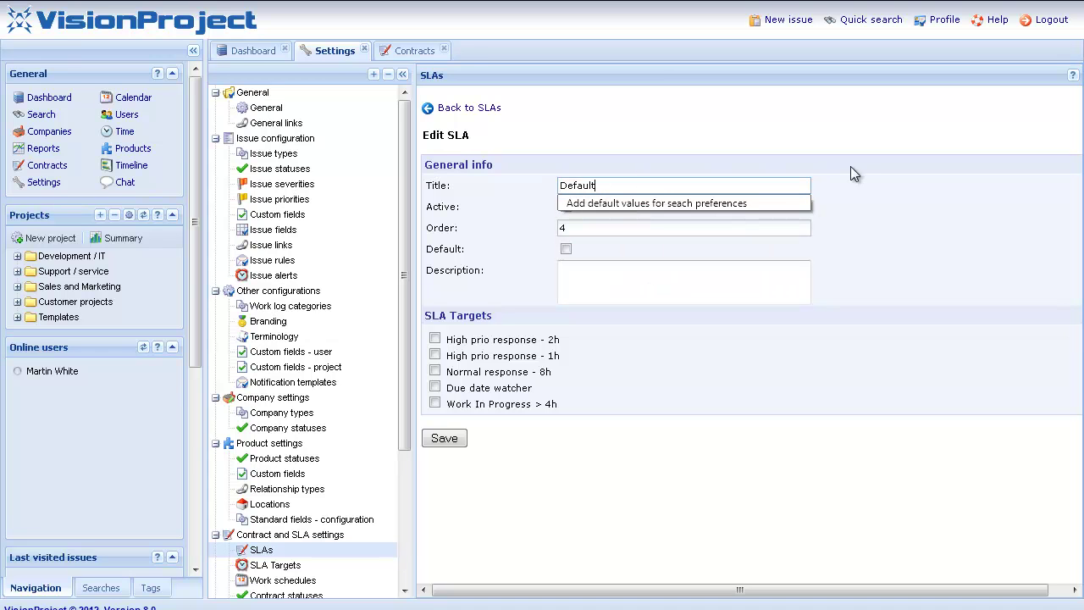
left_click(653, 254)
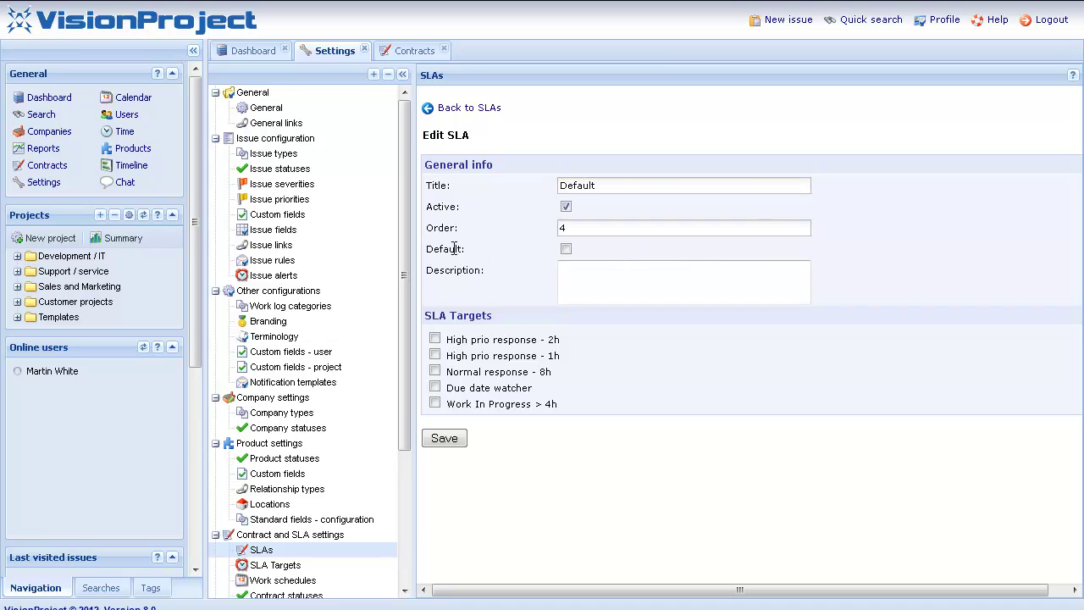
left_click(564, 266)
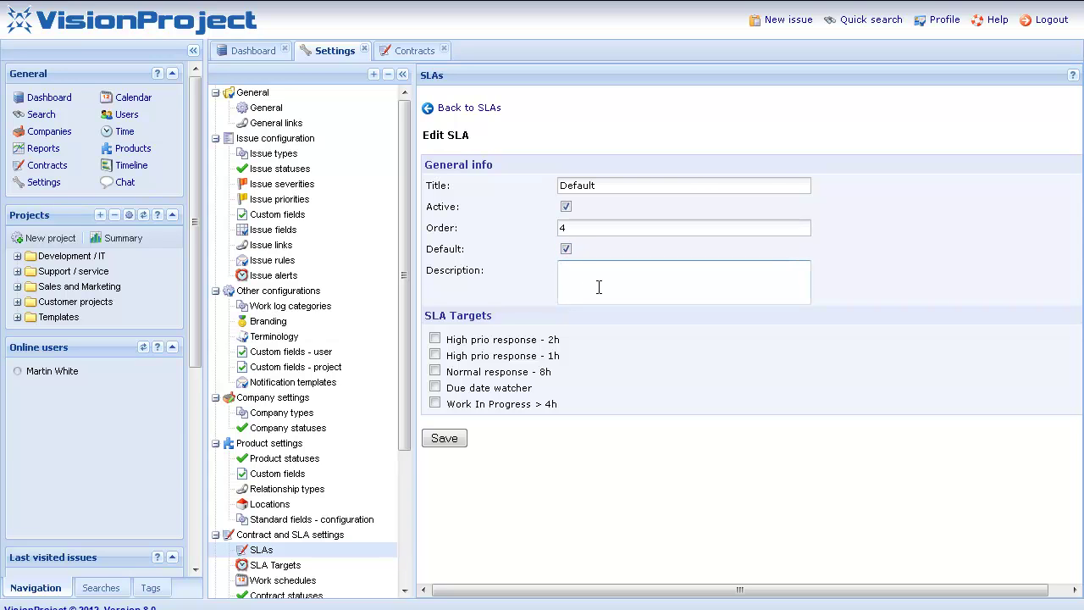
type("Default SLA")
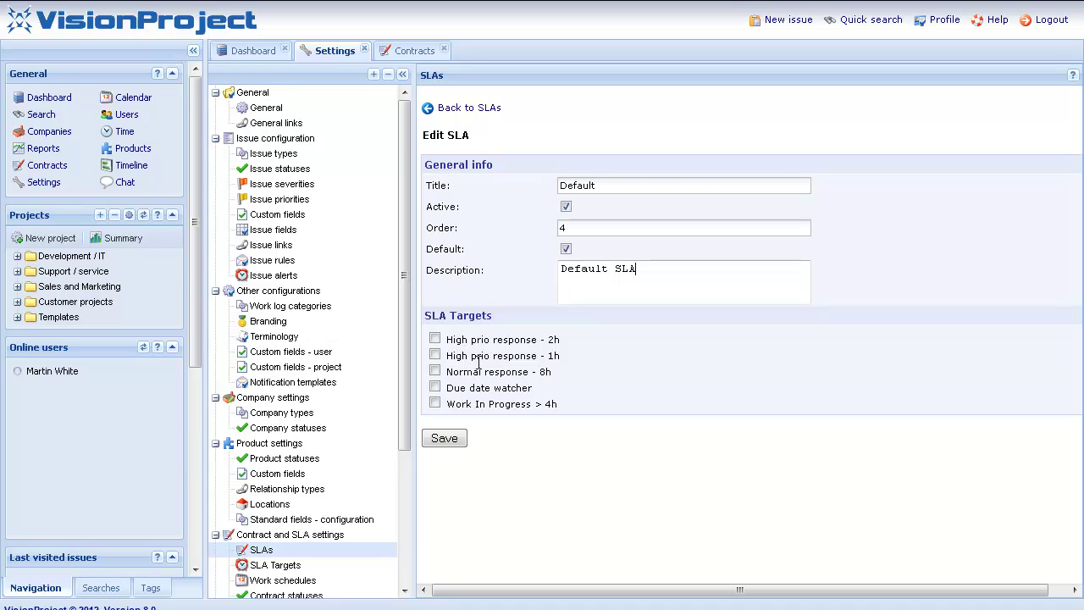
left_click(435, 387)
Save the Default SLA and bring up the list of five SLA targets
left_click(439, 442)
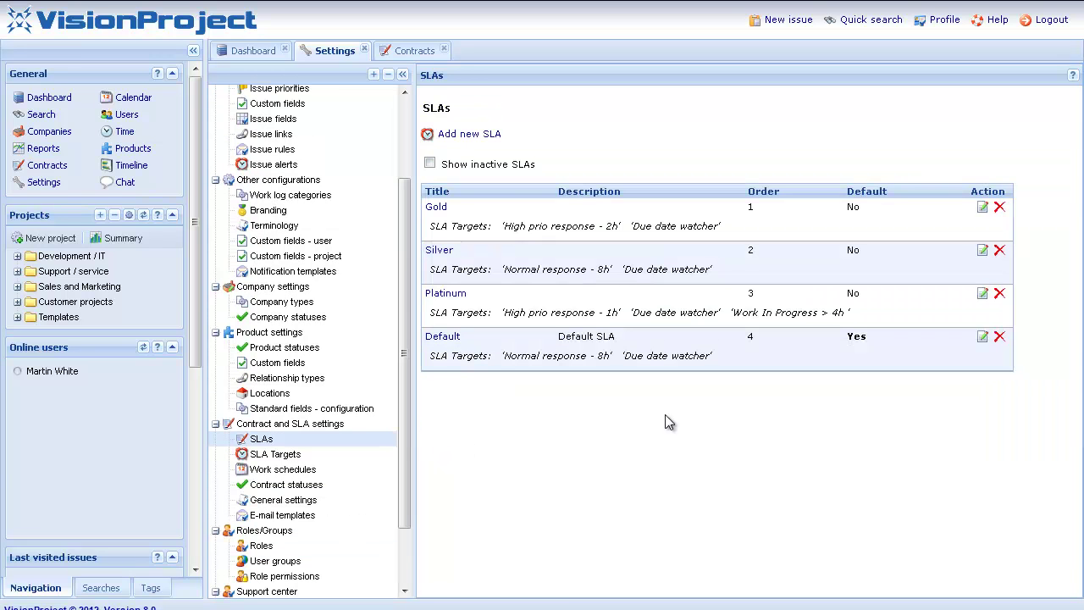
left_click(282, 463)
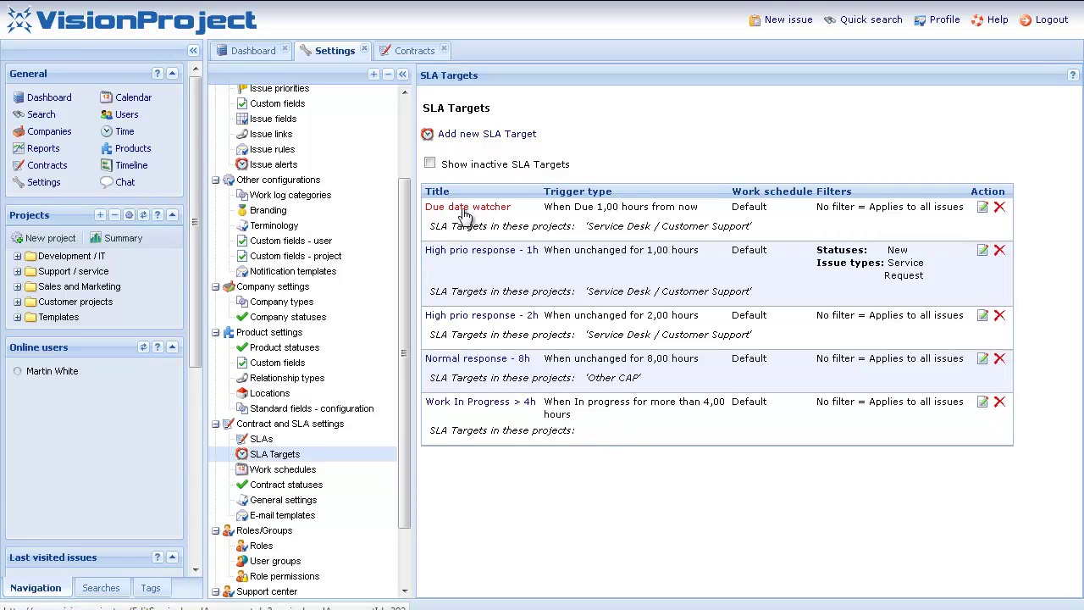
Open the Due date watcher target, highlight its 'hours from now' trigger, and view its criteria
left_click(462, 211)
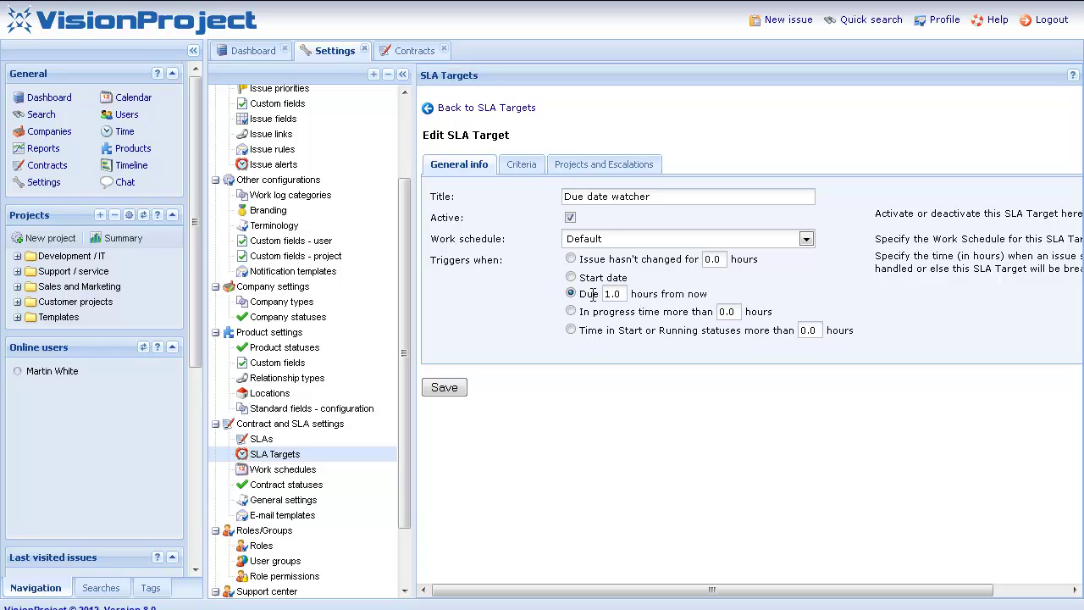
left_click_drag(707, 294, 583, 295)
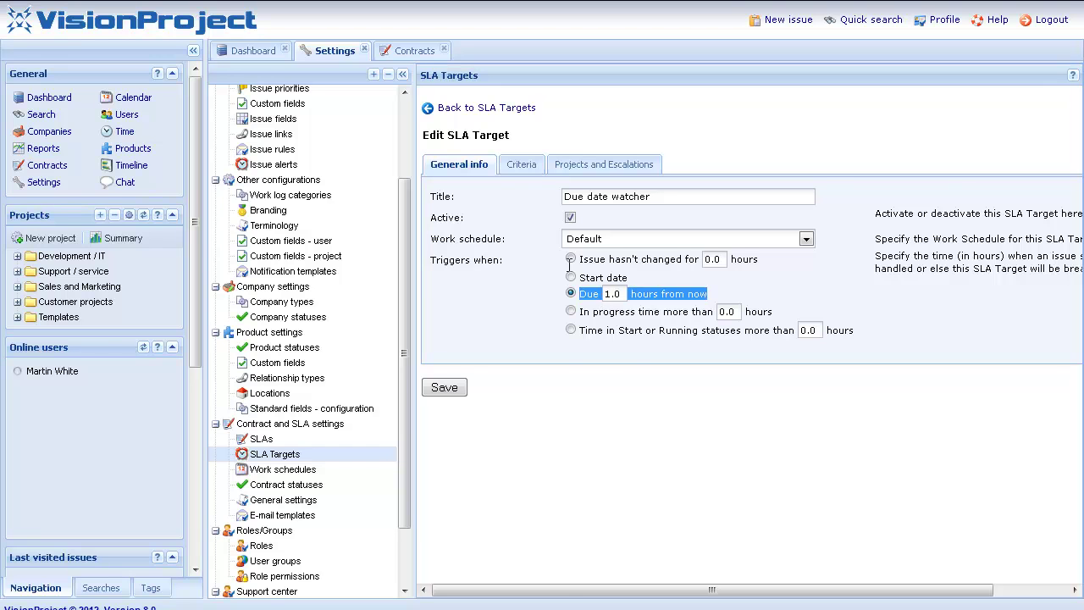
left_click(527, 170)
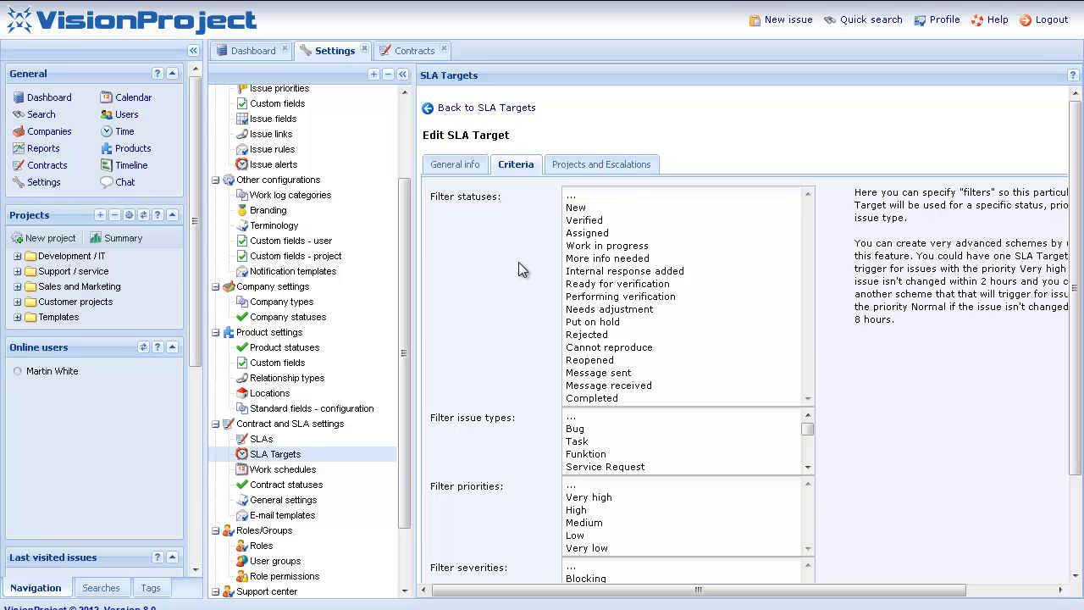
Show the Due date watcher target's Projects and Escalations, with Service Desk / Customer Support checked
left_click(583, 168)
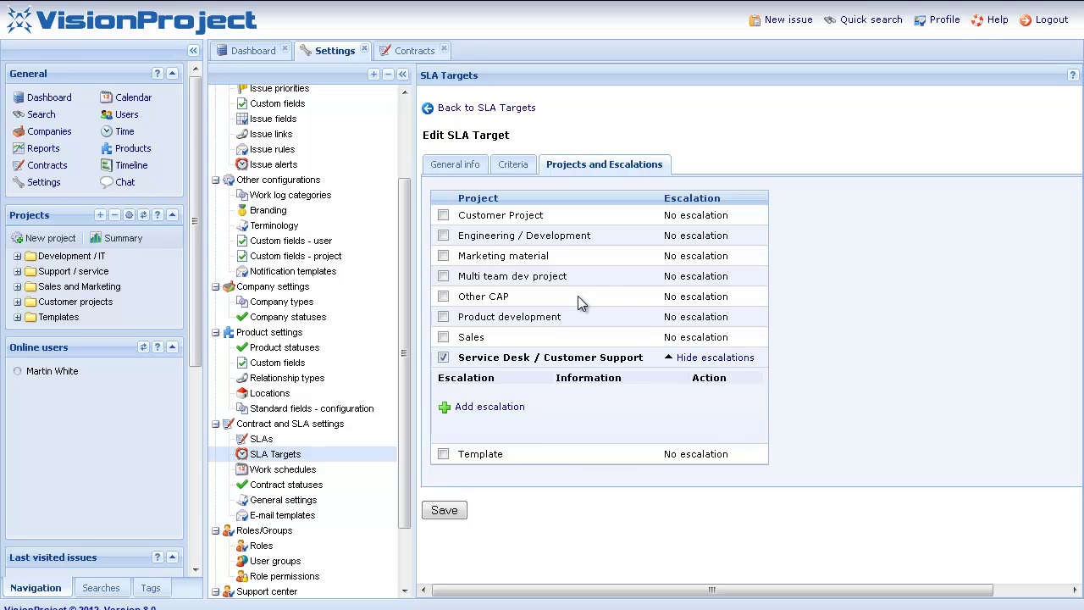
Add an escalation and review its owner group, status and priority options, leaving them unchanged
left_click(509, 412)
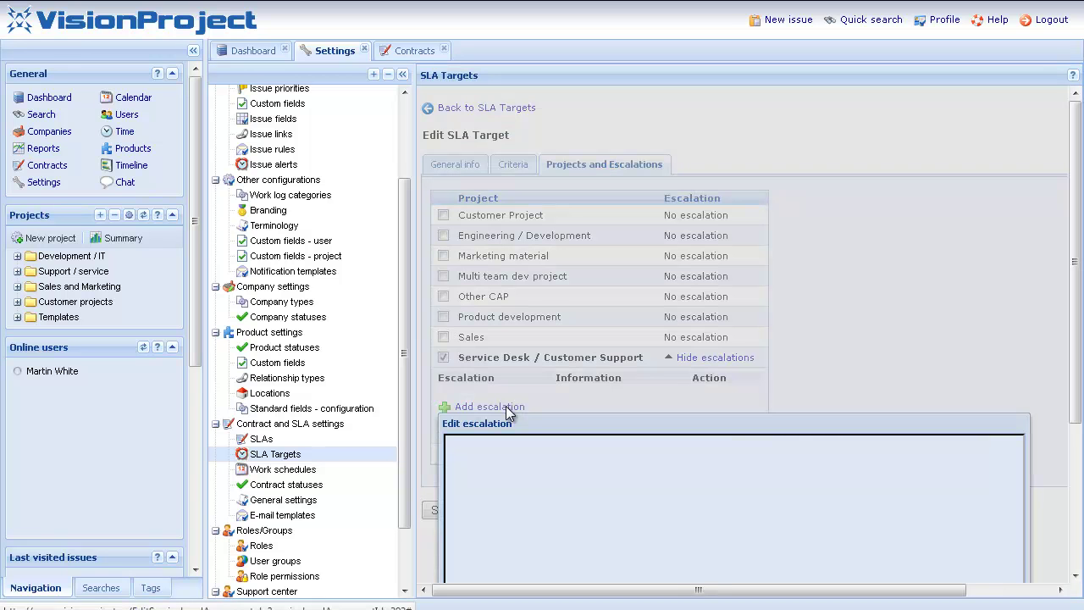
left_click_drag(532, 423, 534, 149)
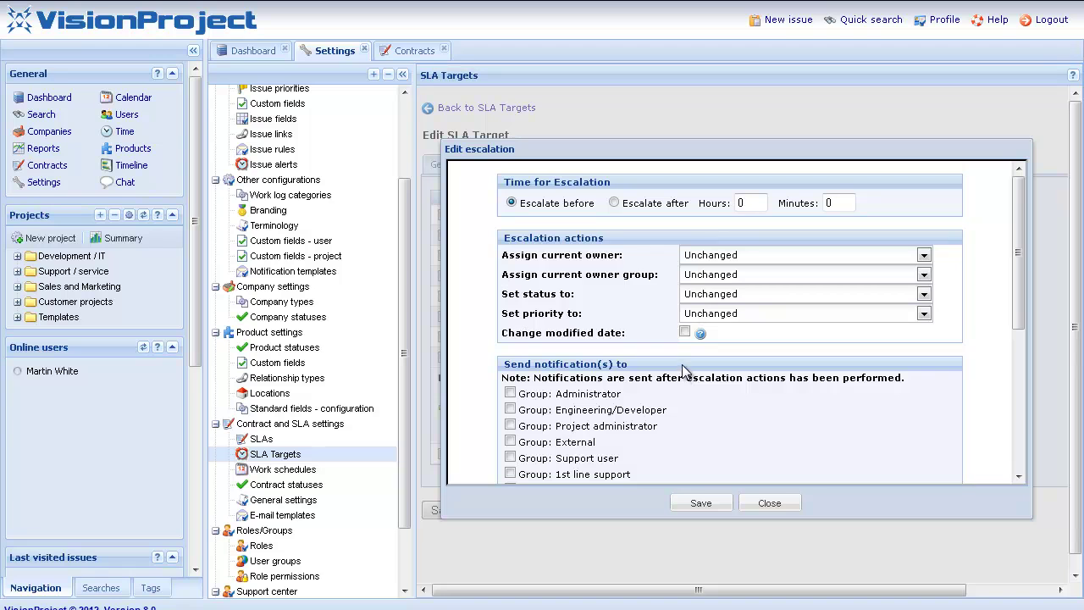
left_click(712, 279)
left_click(712, 279)
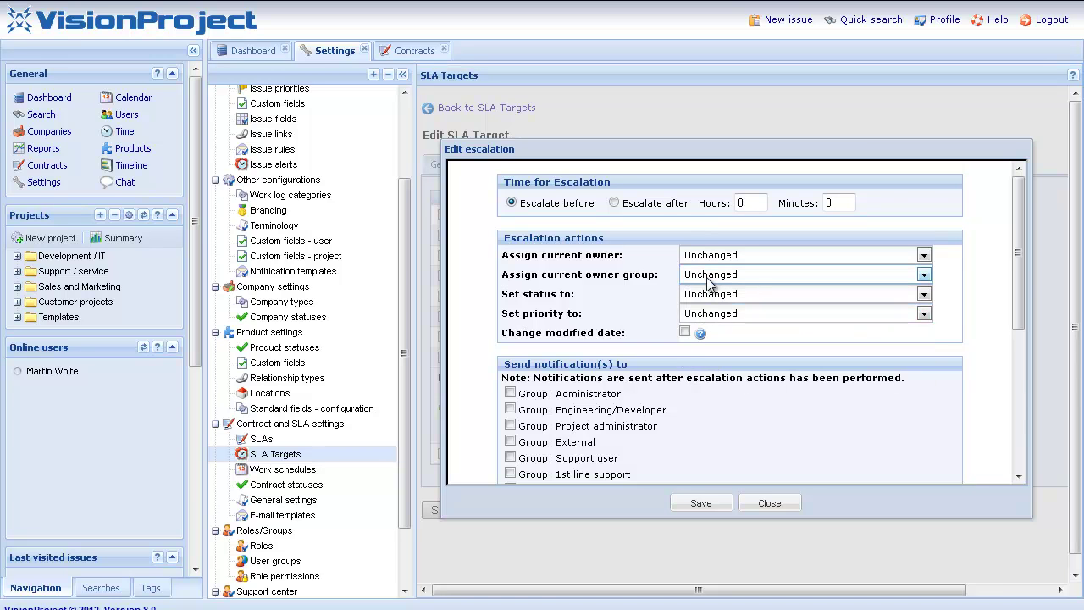
left_click(692, 296)
left_click(691, 301)
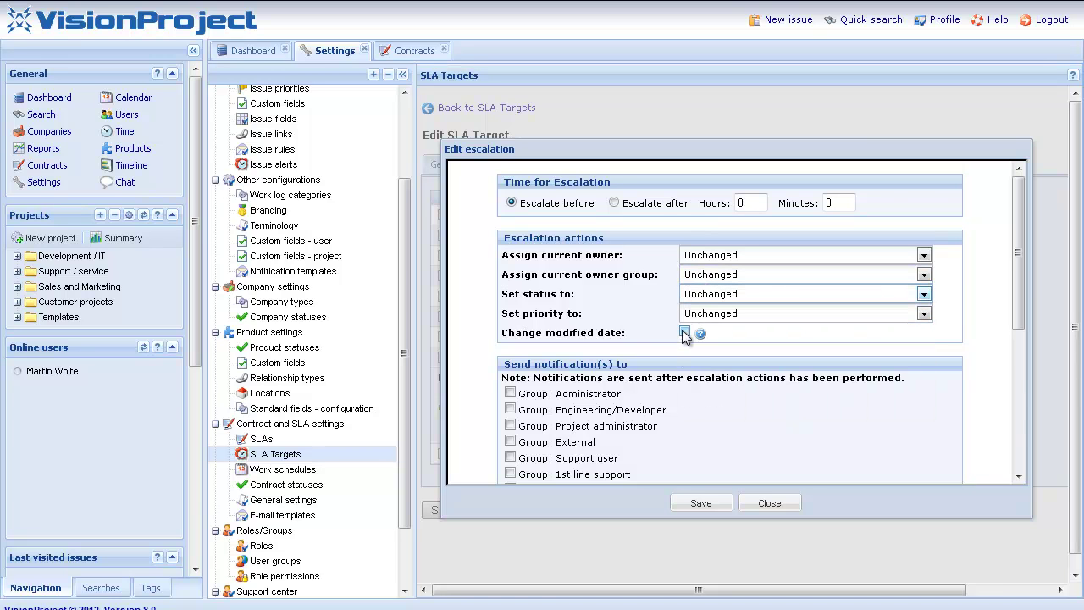
left_click(696, 315)
left_click(696, 316)
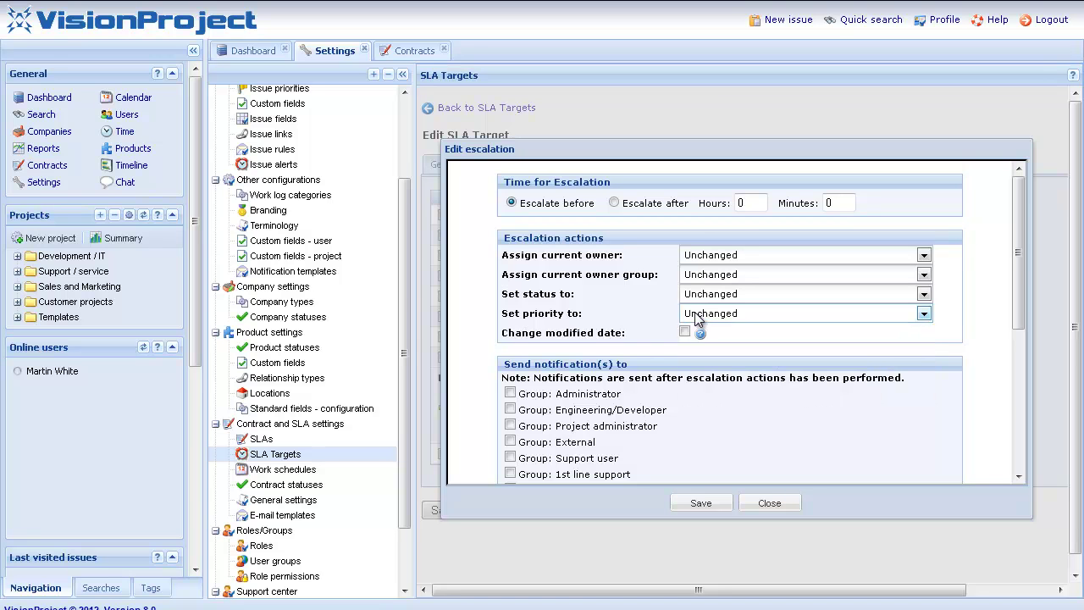
Tick a specific support user and the 2nd line support group as escalation notification recipients
scroll(610, 345, "down", 5)
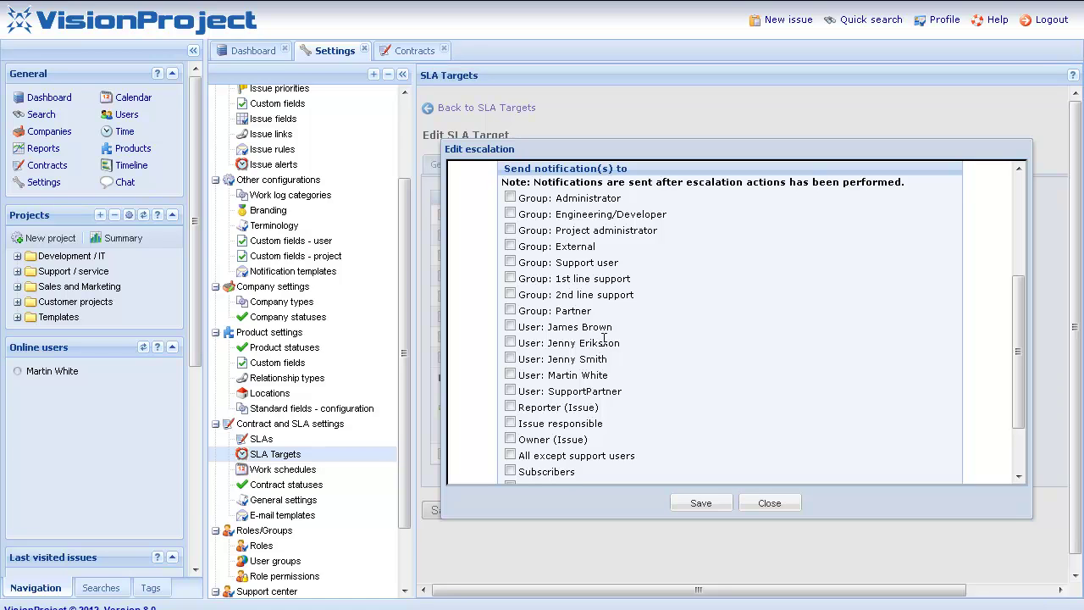
left_click(510, 342)
left_click(510, 293)
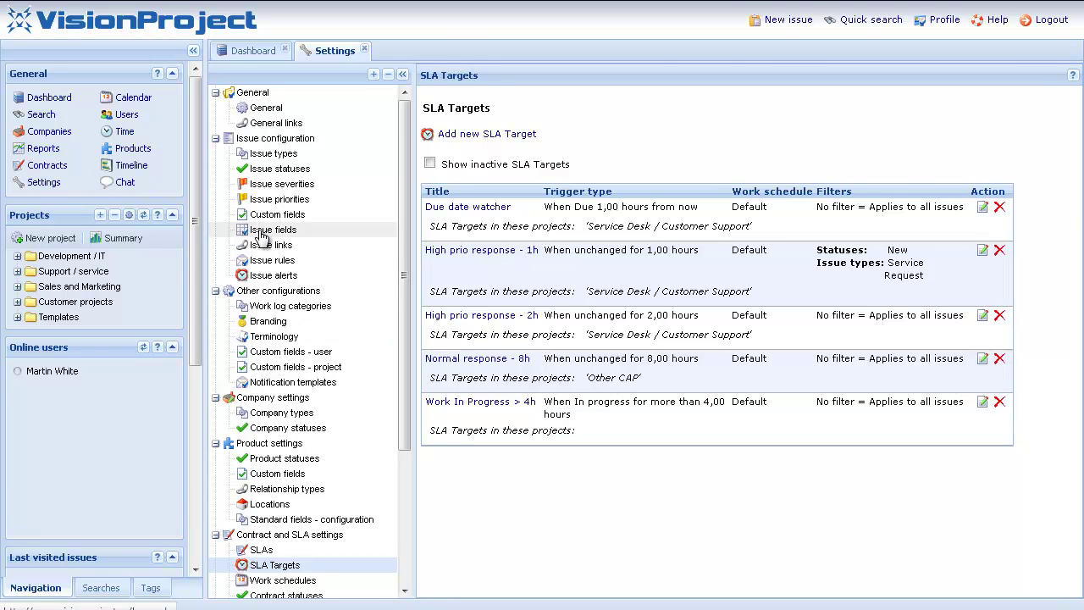
Open the Support issue field configuration and scroll down its field list
left_click(262, 234)
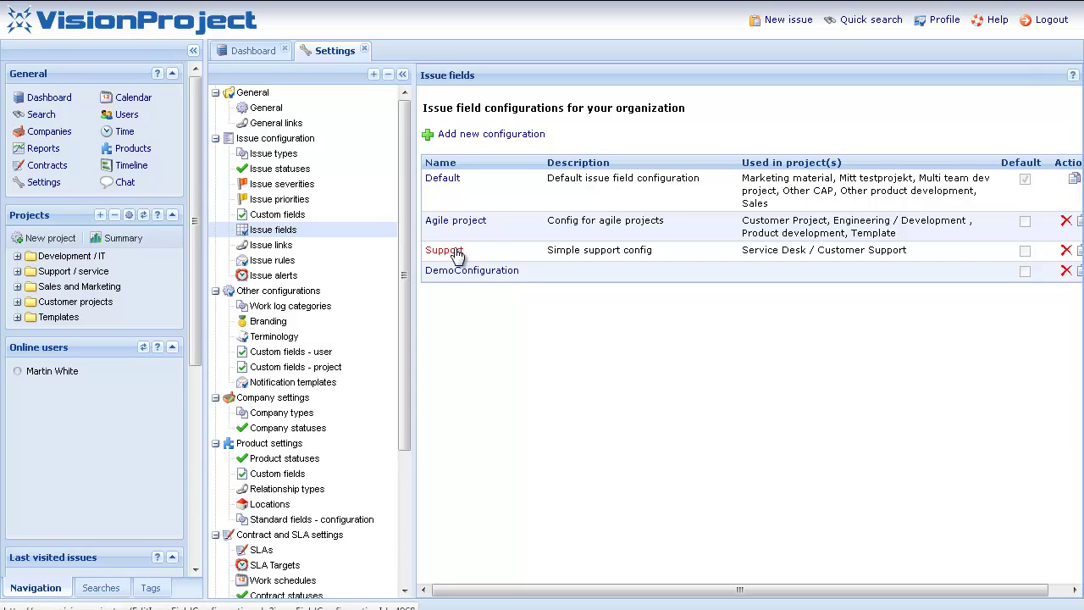
left_click(457, 254)
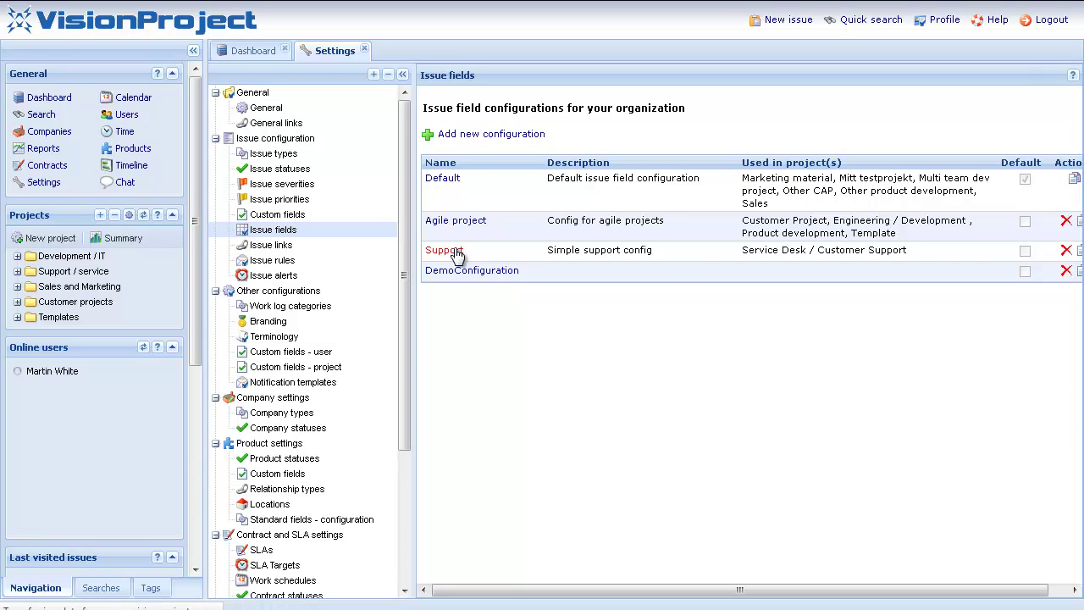
scroll(579, 325, "down", 2)
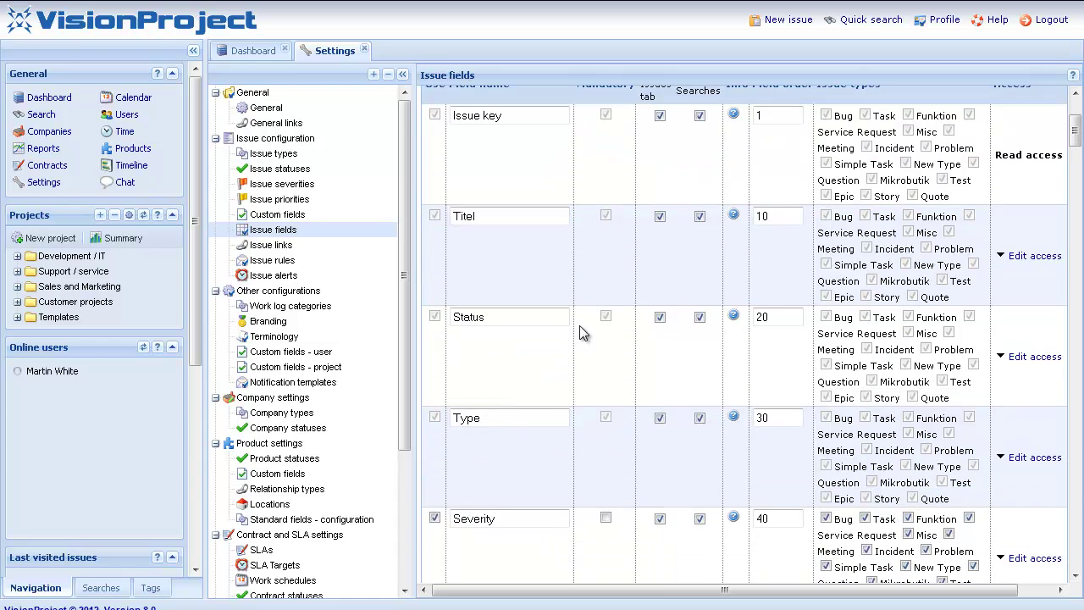
scroll(580, 333, "down", 8)
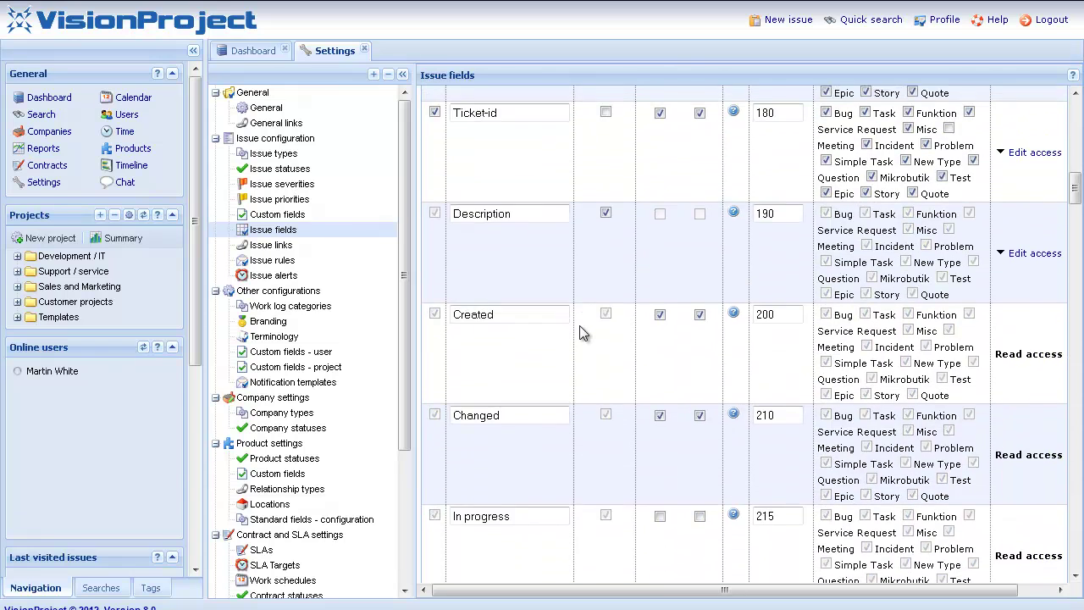
scroll(580, 331, "down", 6)
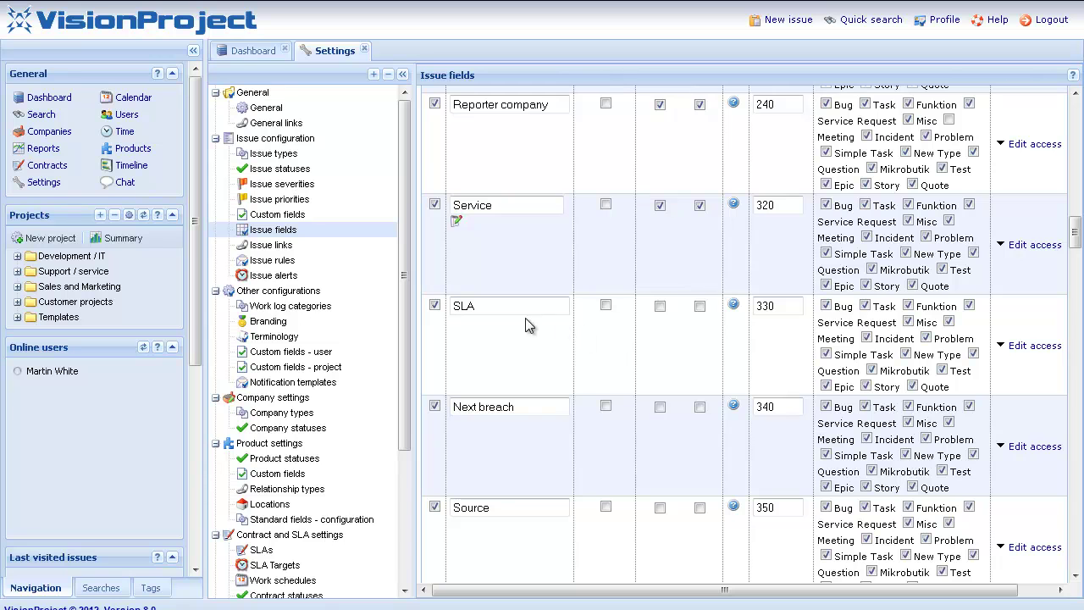
Highlight the SLA, Next breach, Service and Reporter company fields in the Support configuration
left_click_drag(484, 310, 444, 308)
left_click_drag(516, 407, 462, 405)
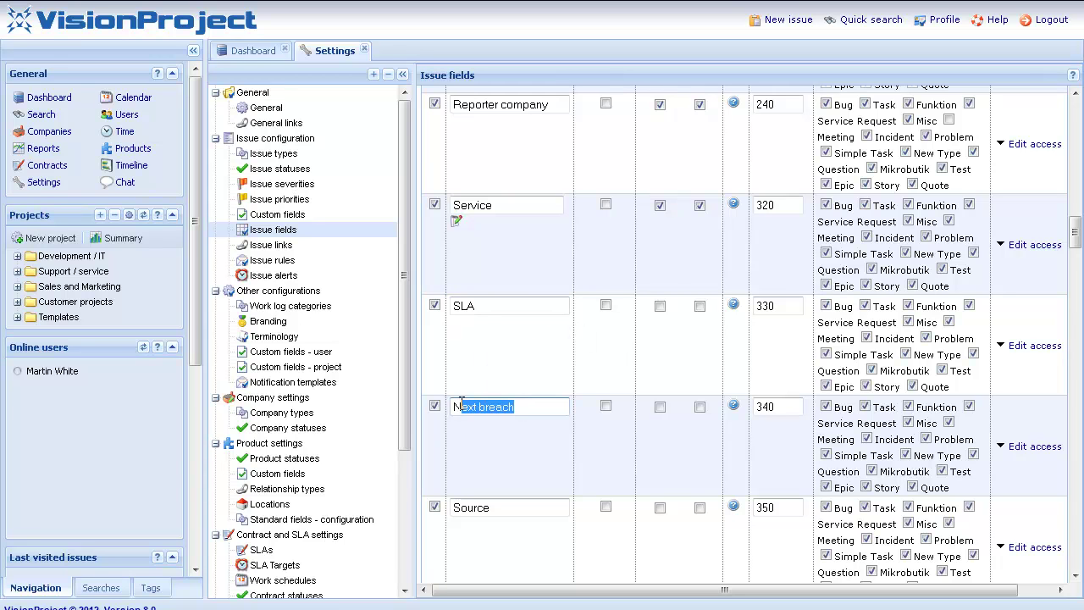
scroll(574, 364, "up", 1)
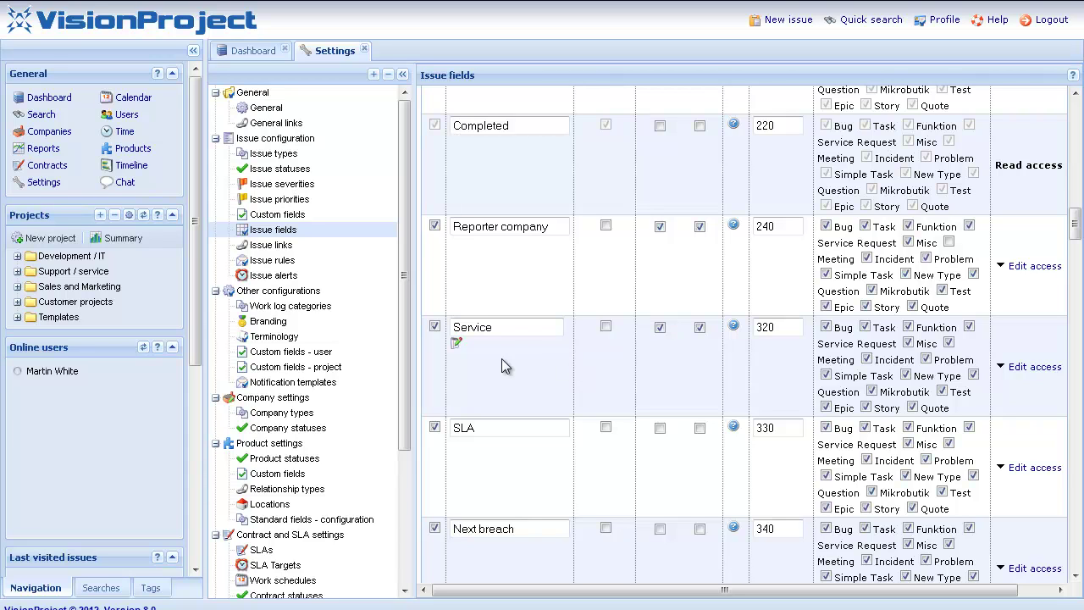
left_click_drag(513, 327, 429, 325)
scroll(582, 366, "up", 1)
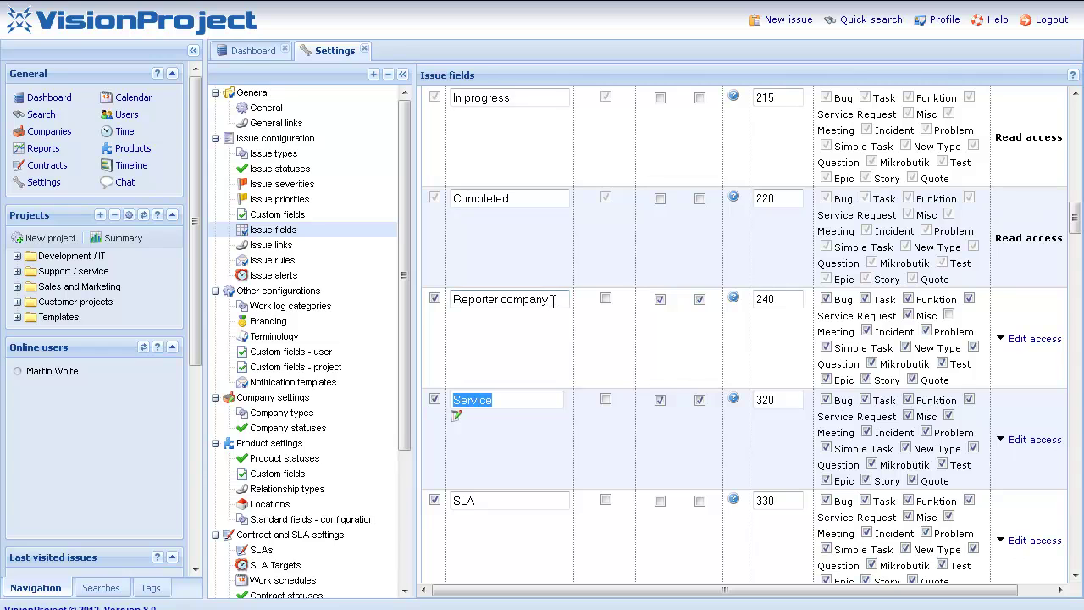
left_click_drag(553, 301, 448, 302)
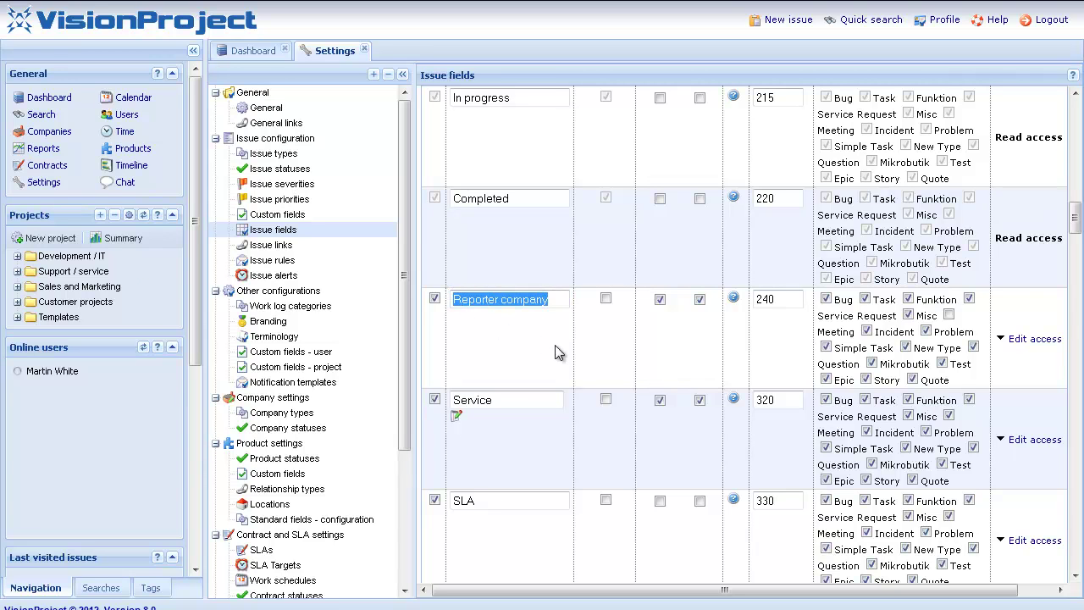
Show the Service Desk / Customer Support issues under Support / service with the side navigation hidden
left_click(642, 360)
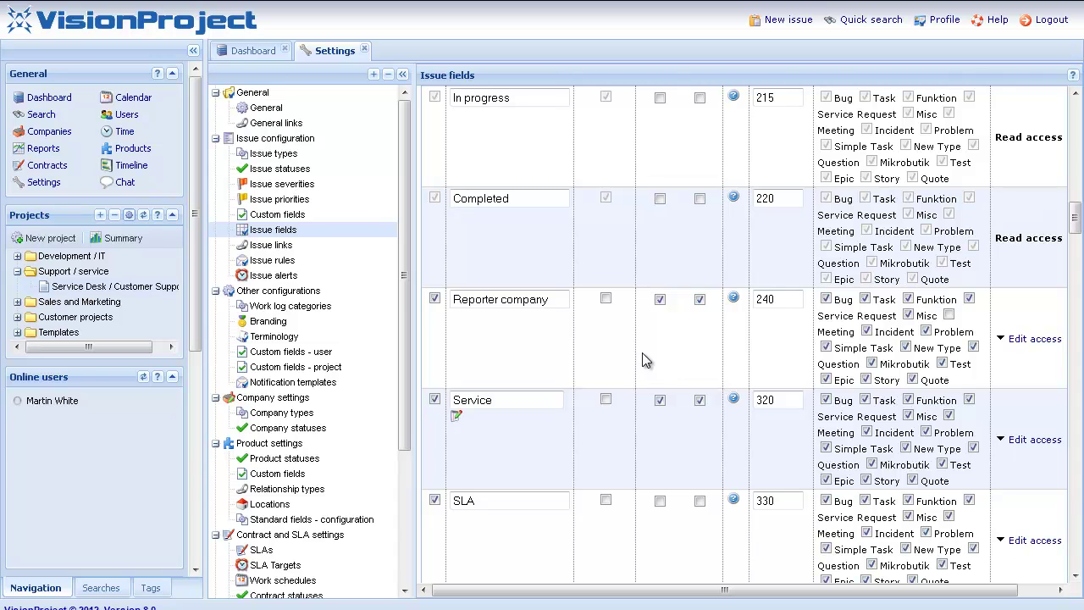
left_click(133, 290)
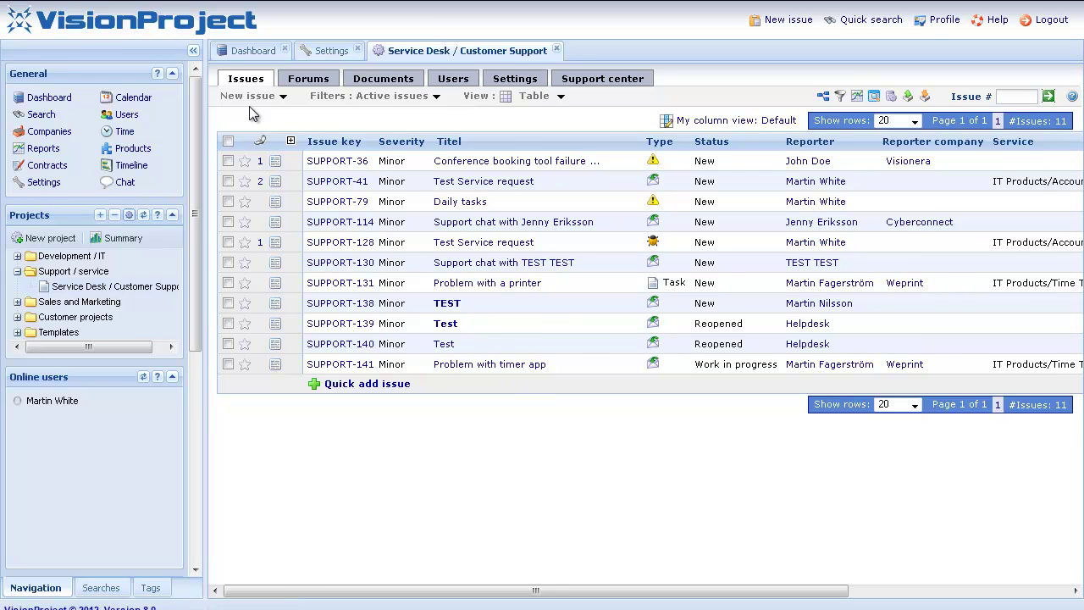
left_click(193, 50)
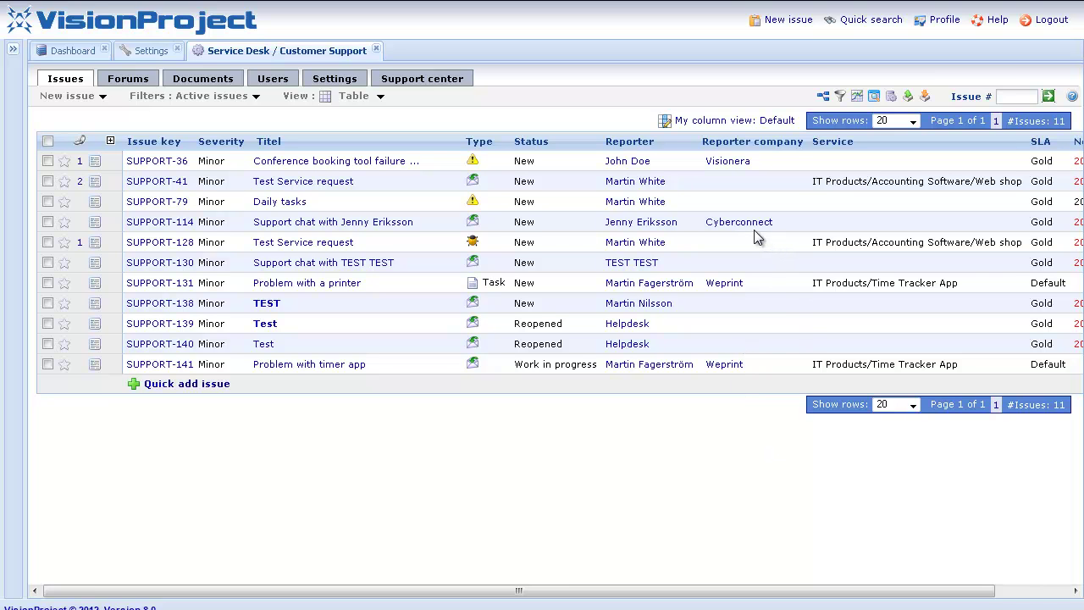
Compare SUPPORT-114's Gold SLA with SUPPORT-141's Default SLA, then open SUPPORT-114
double_click(1042, 222)
double_click(1037, 364)
left_click(383, 322)
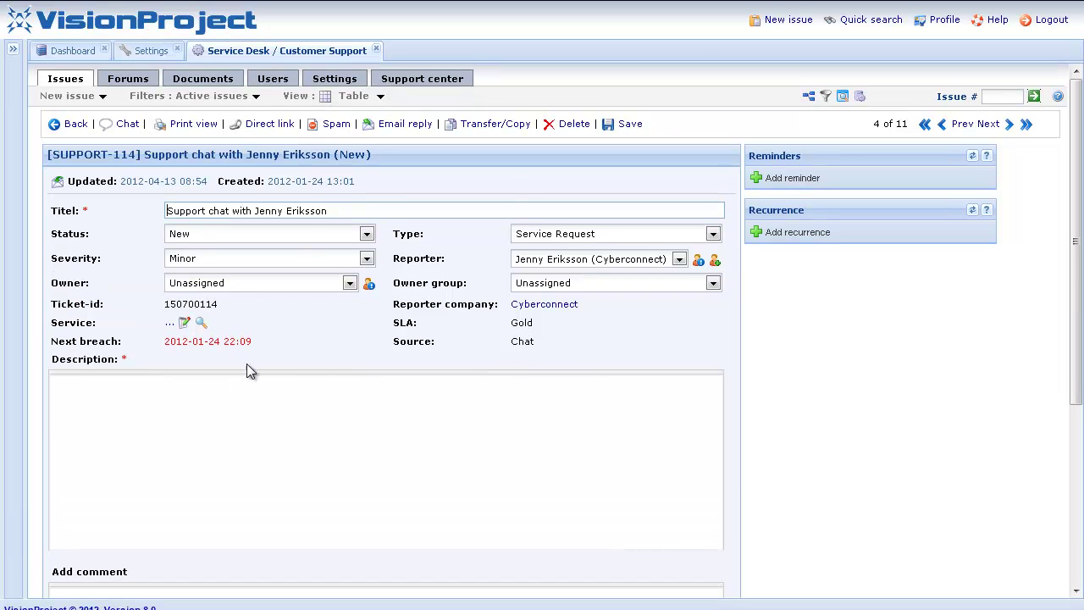
left_click_drag(262, 343, 169, 342)
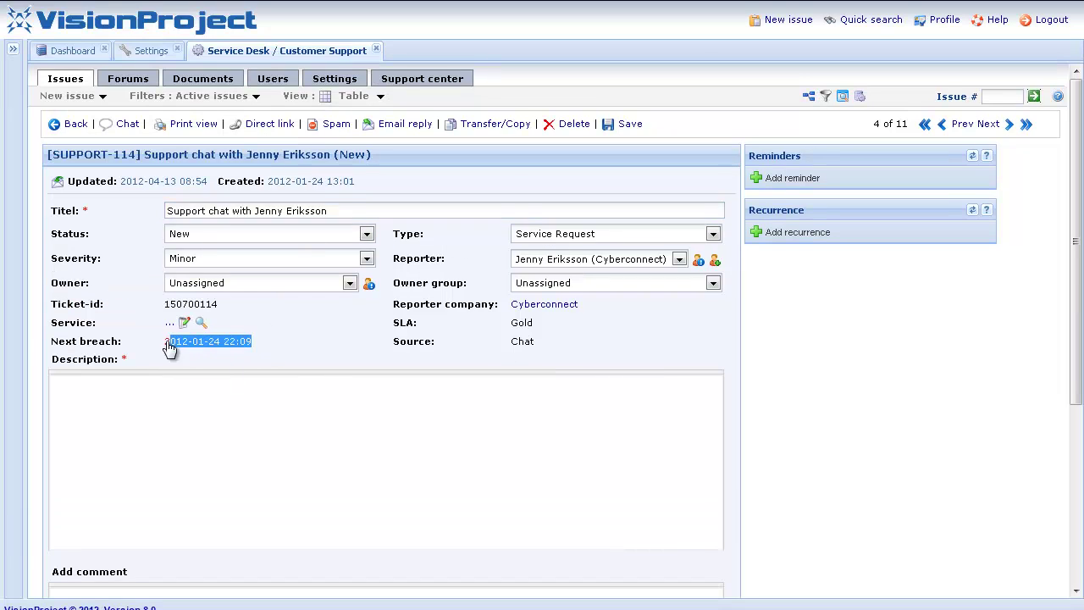
left_click(351, 351)
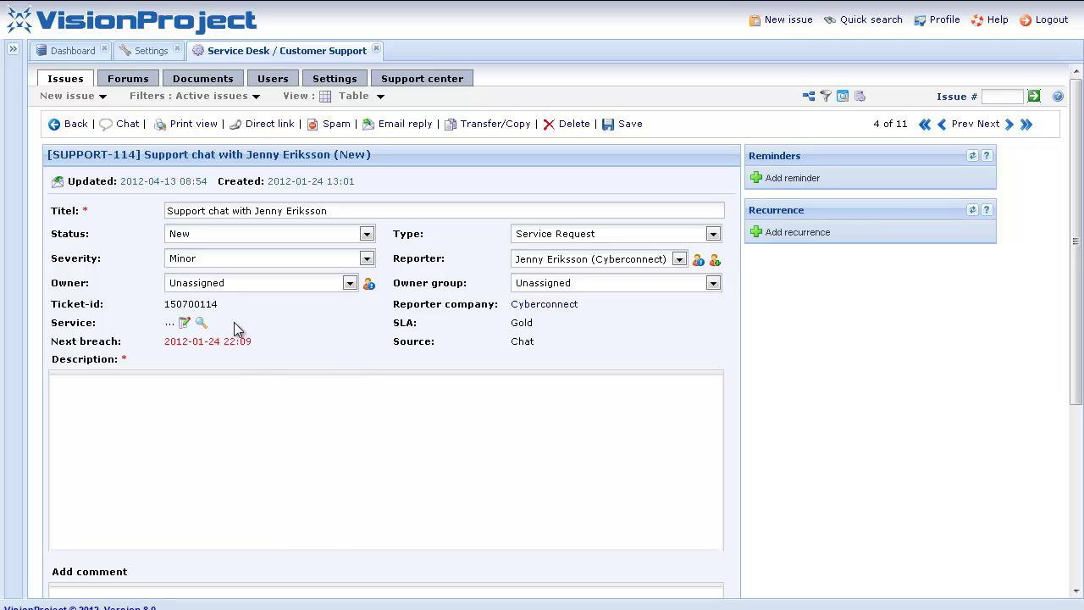
left_click(312, 335)
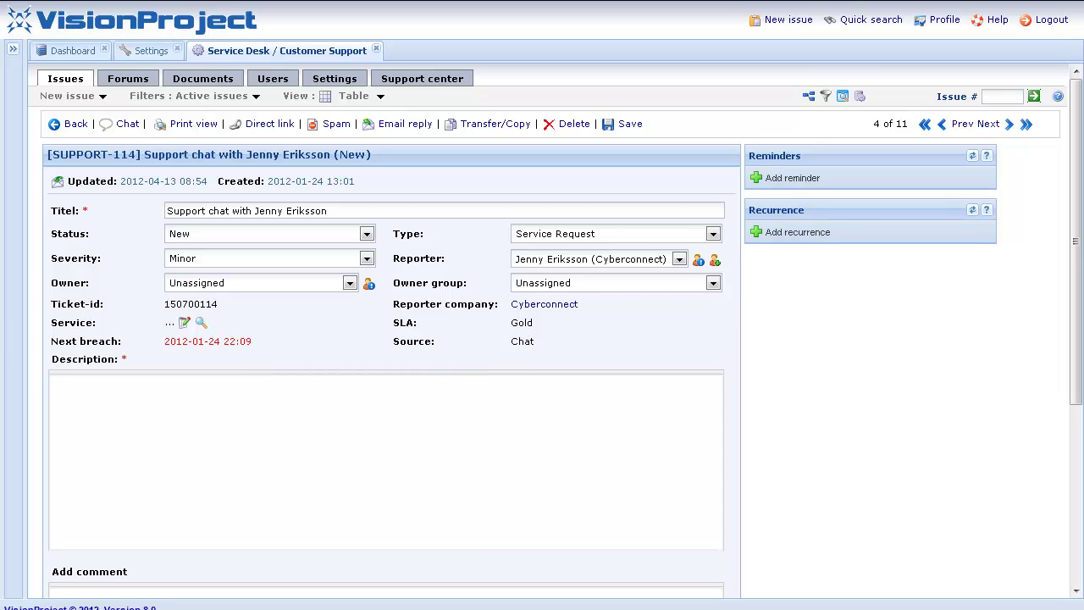